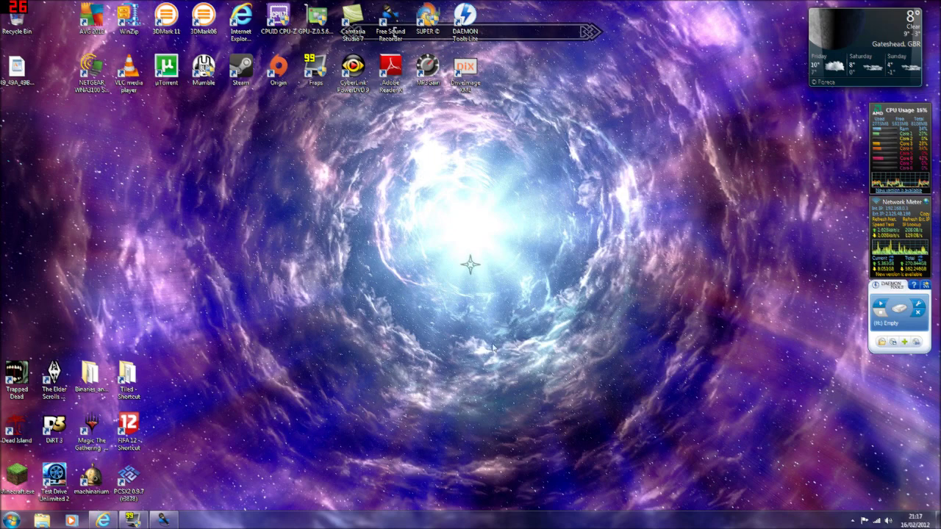
Browse the forum to the Modding Source Materials topic's World Modding instructions, then open the Tiled install folder.
click(103, 521)
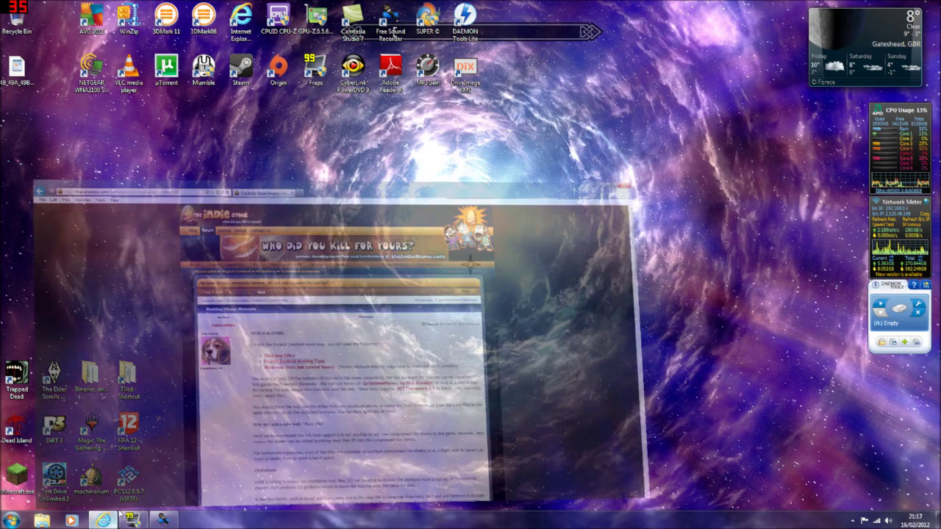
click(258, 145)
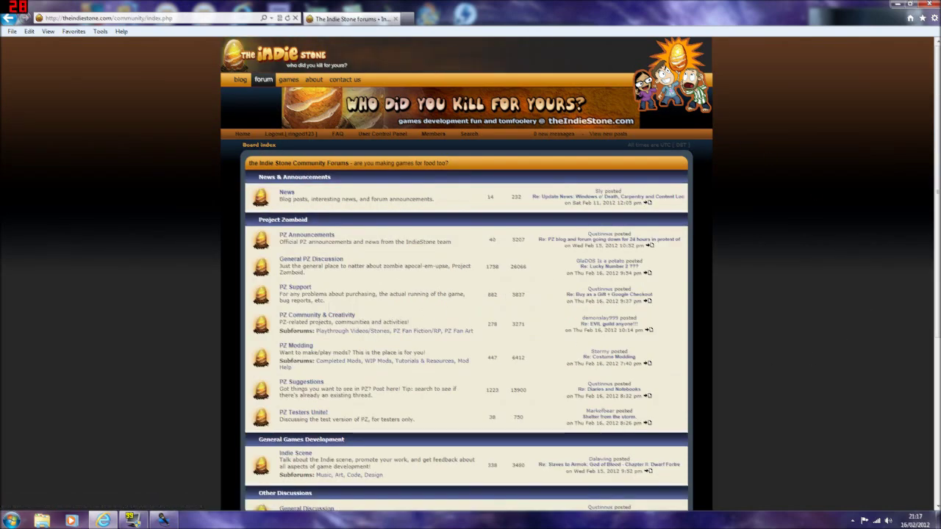
click(298, 350)
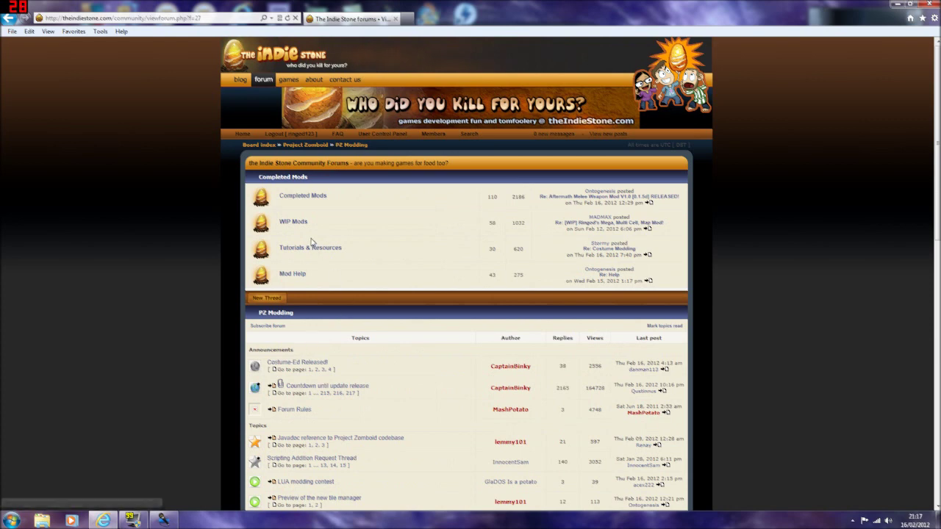
click(310, 250)
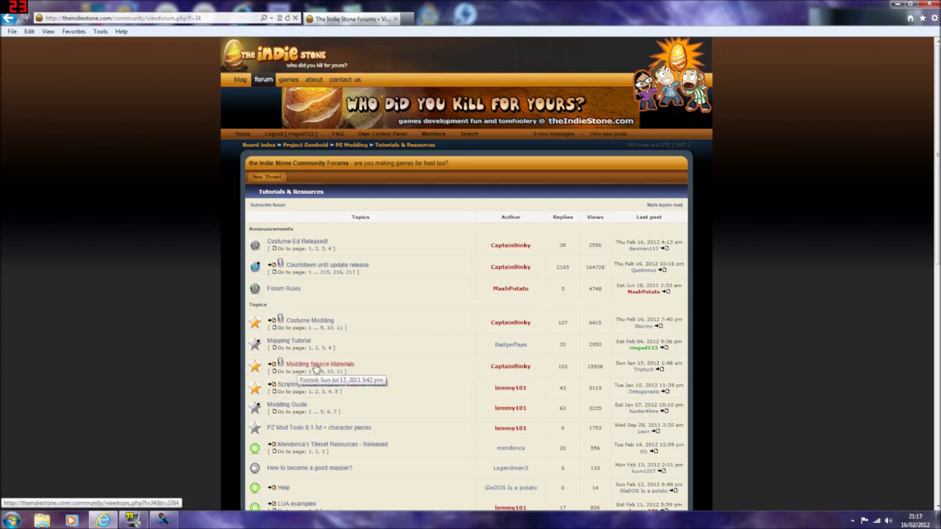
click(314, 367)
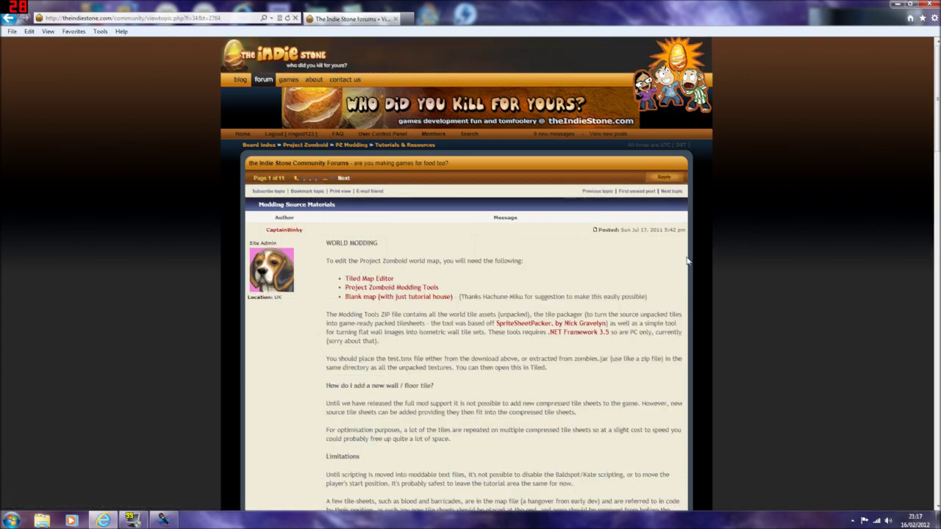
scroll(817, 235, down, 2)
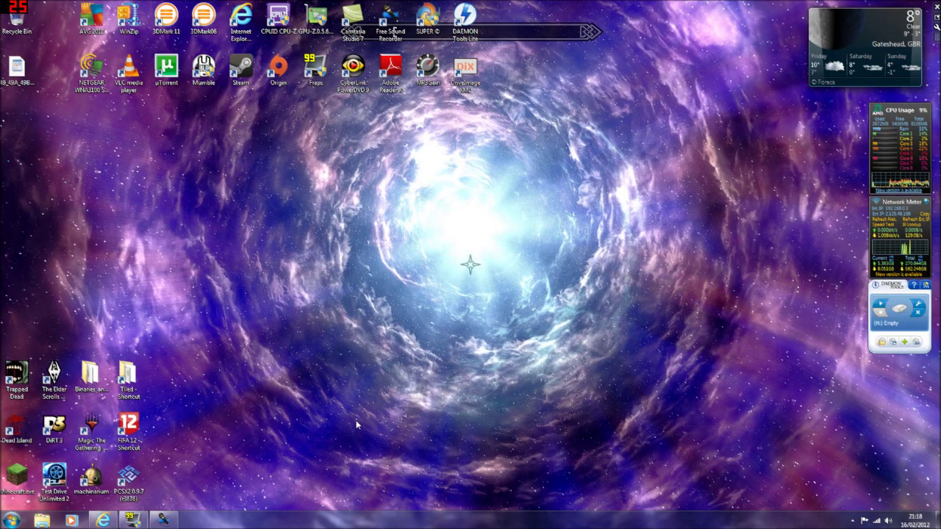
double_click(129, 380)
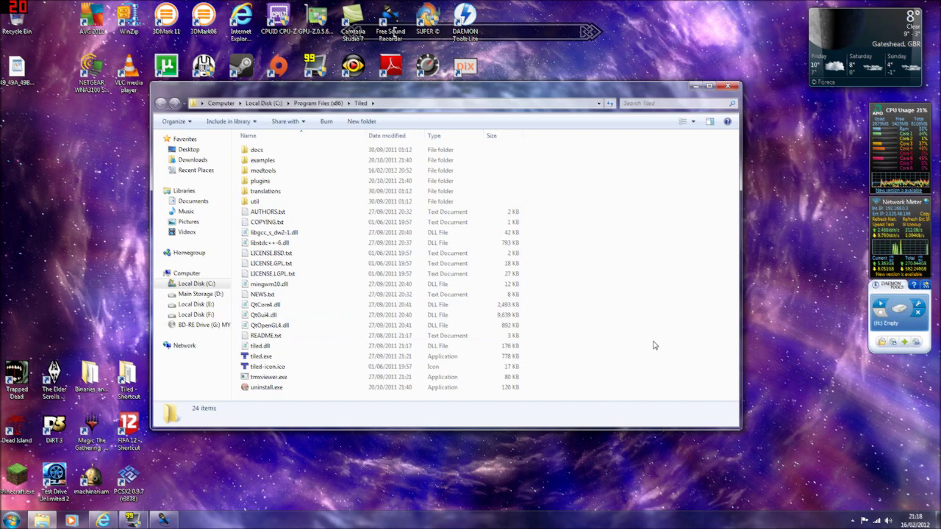
Check the forum topic against the Tiled folder, then launch tiled.exe from the install folder.
click(102, 521)
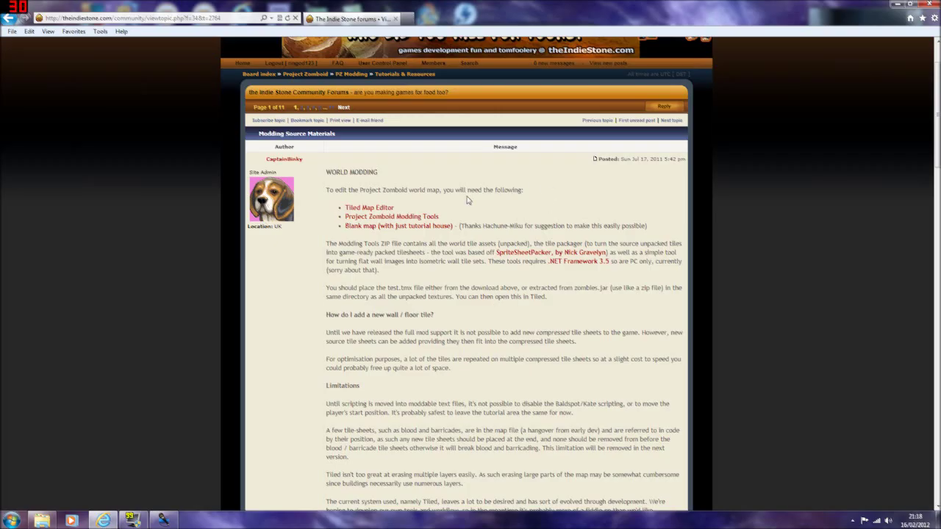
click(896, 3)
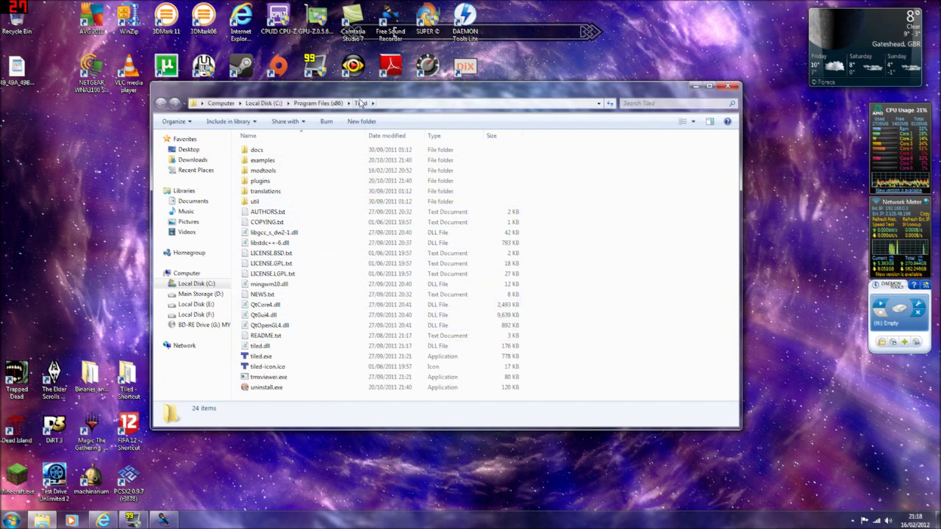
click(266, 173)
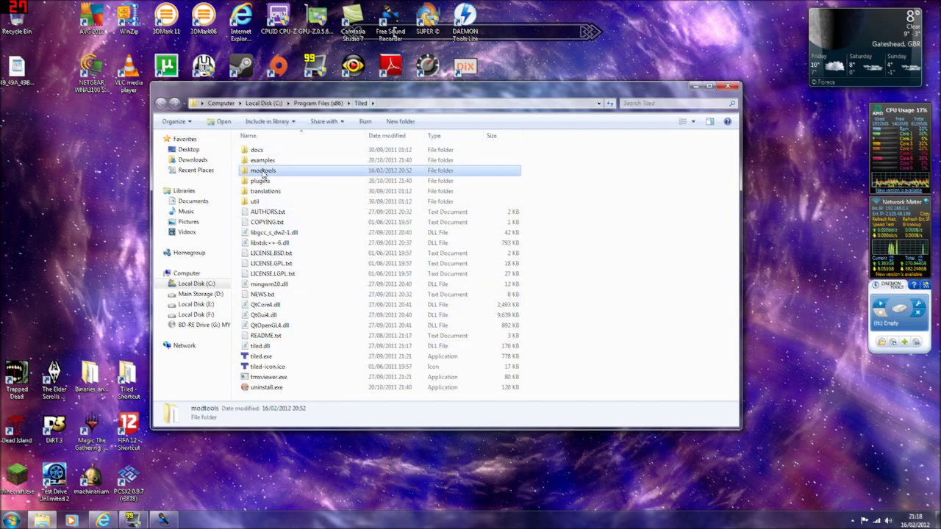
click(689, 277)
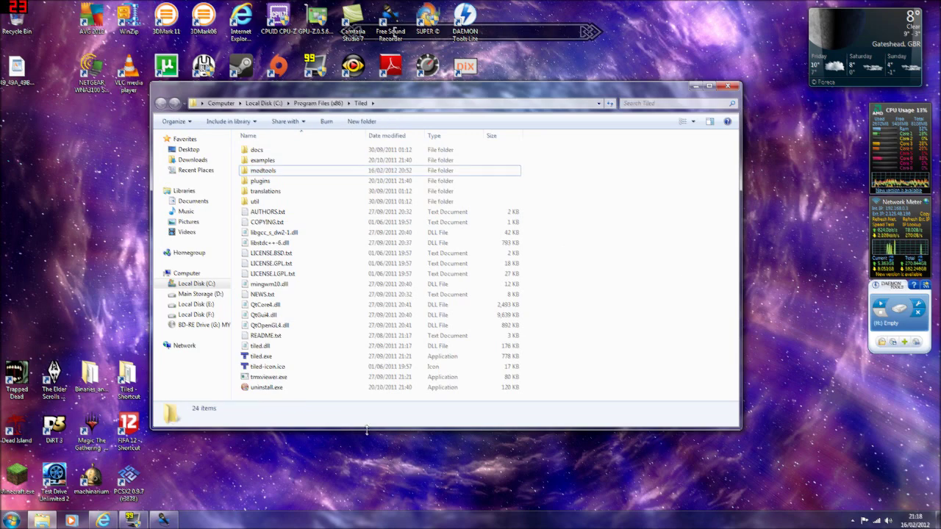
click(103, 520)
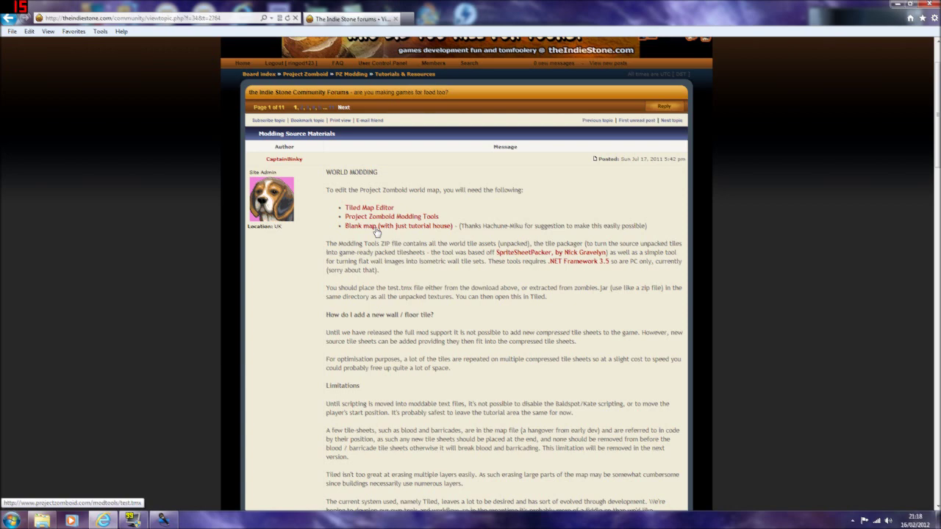
click(895, 4)
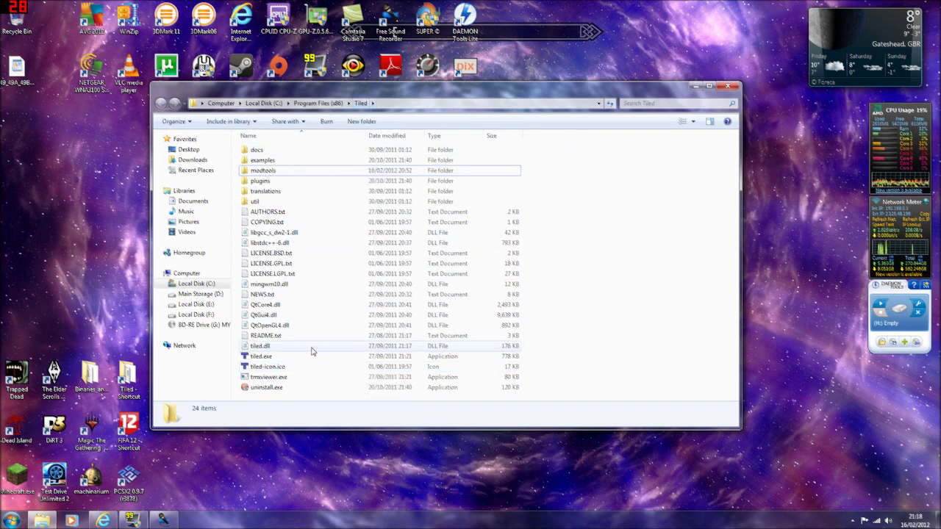
double_click(280, 359)
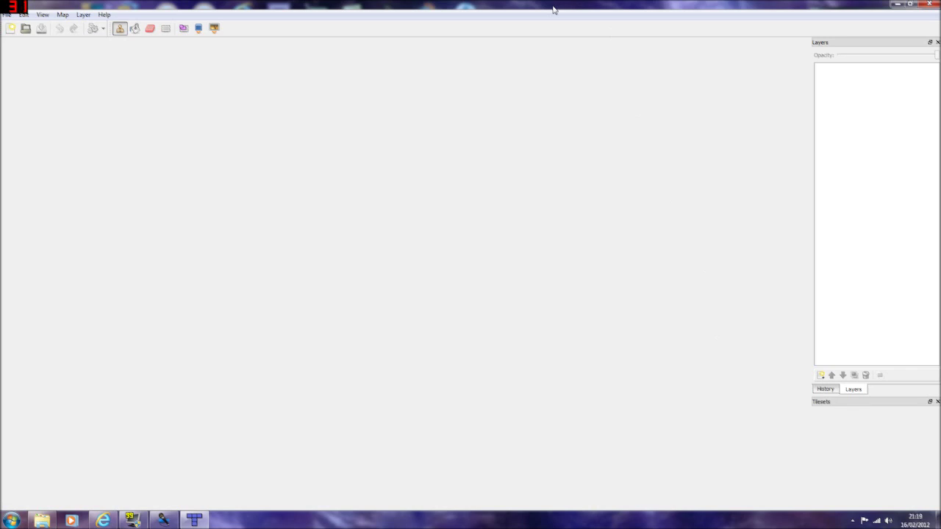
Set Tiled's preferences to store tile layer data as CSV, then minimize Tiled.
click(24, 15)
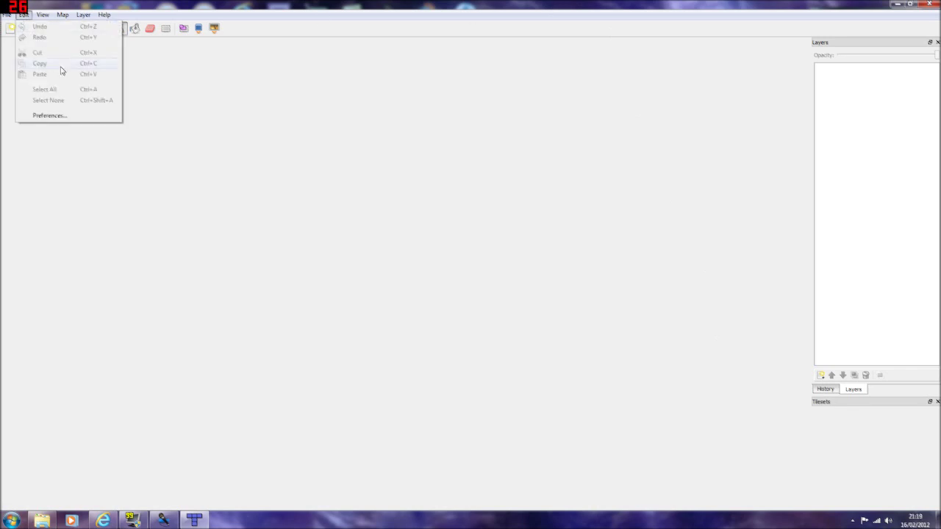
click(81, 116)
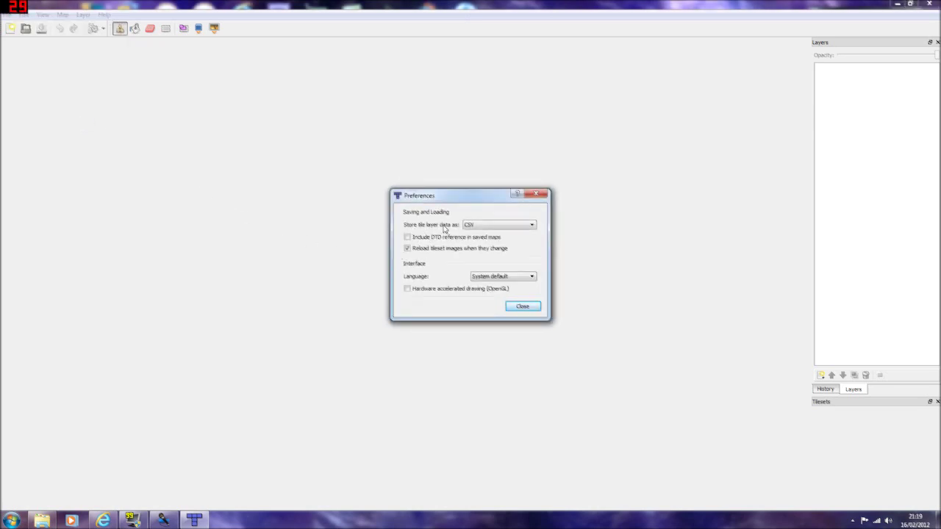
click(521, 226)
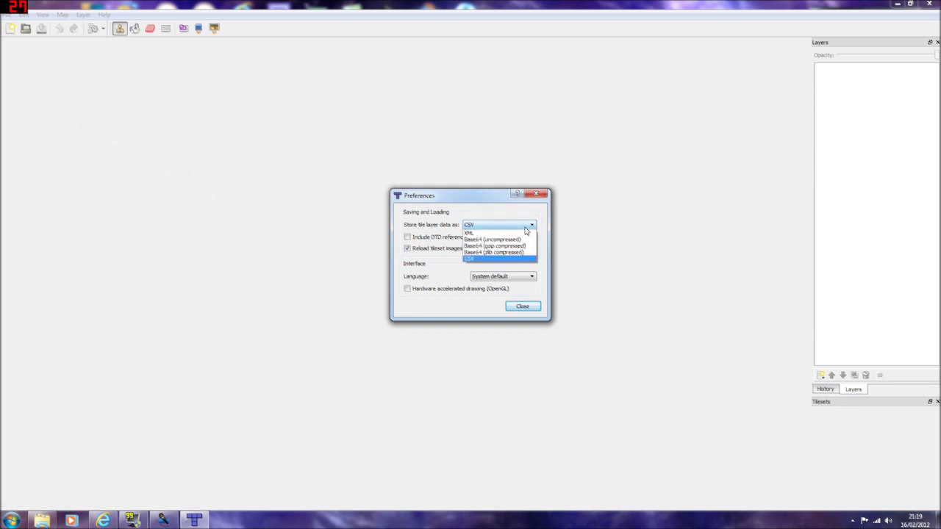
click(492, 261)
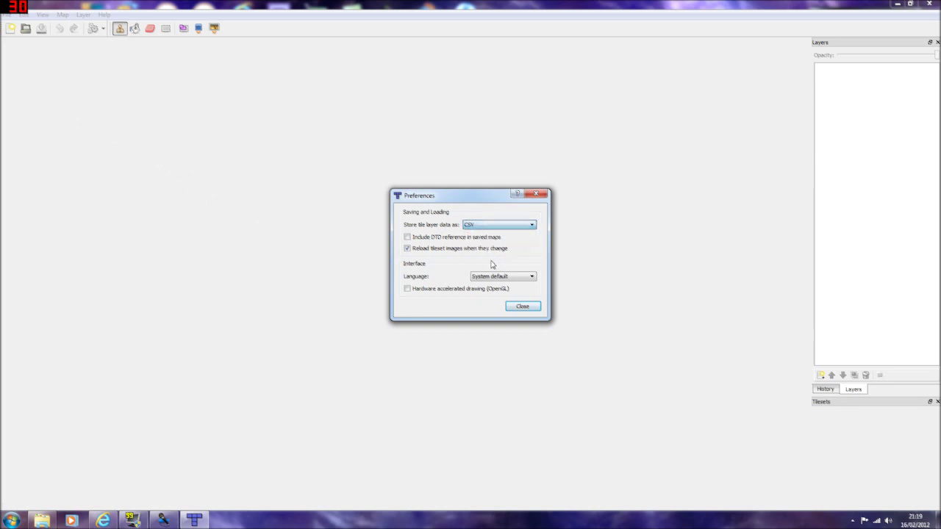
click(523, 307)
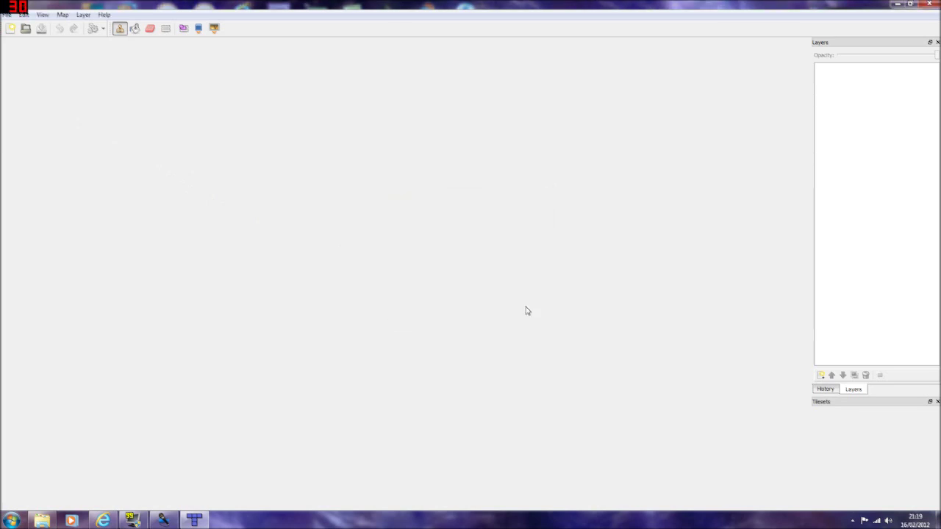
click(905, 4)
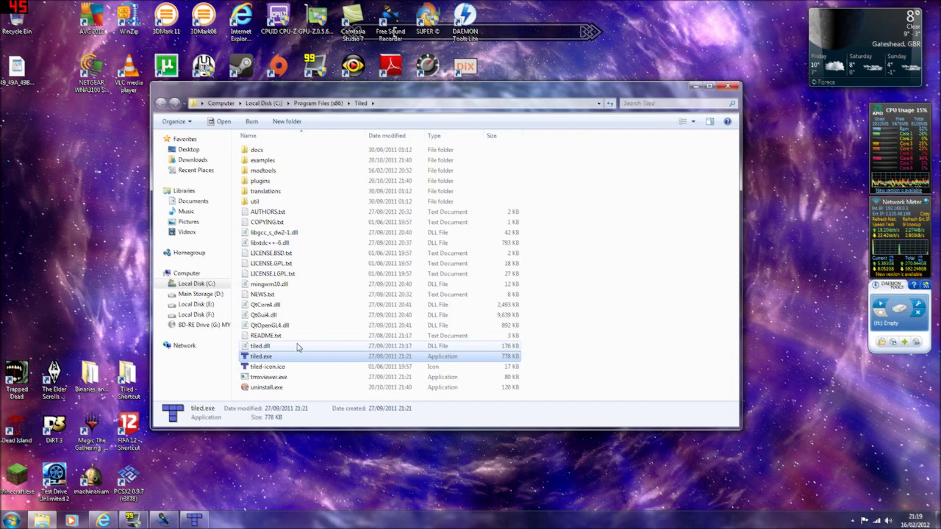
Browse from the D: drive through project zomboid and 1.5d into the game's media folder.
click(210, 314)
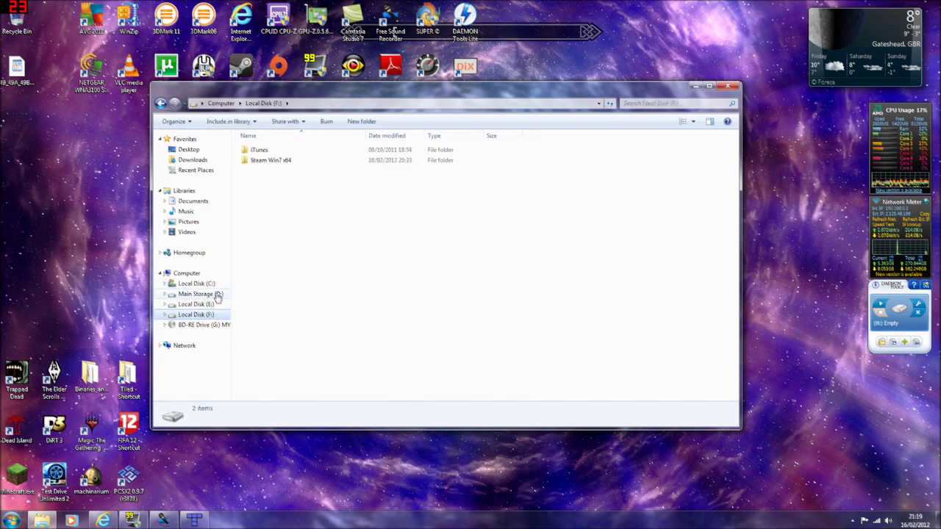
click(215, 296)
double_click(297, 284)
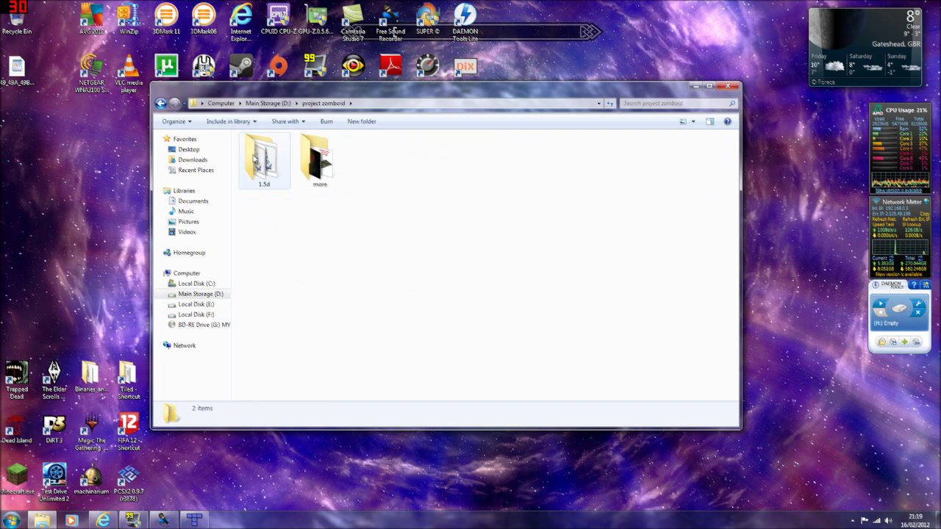
double_click(255, 159)
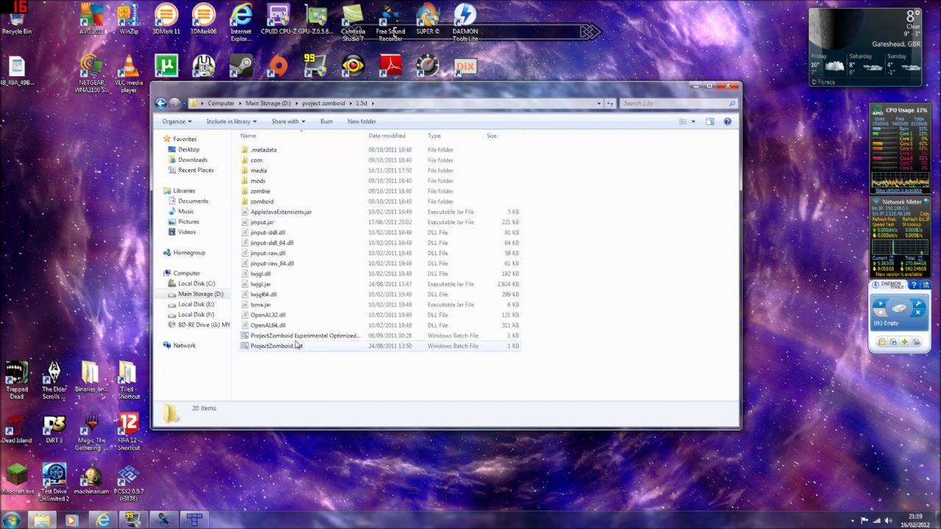
click(332, 338)
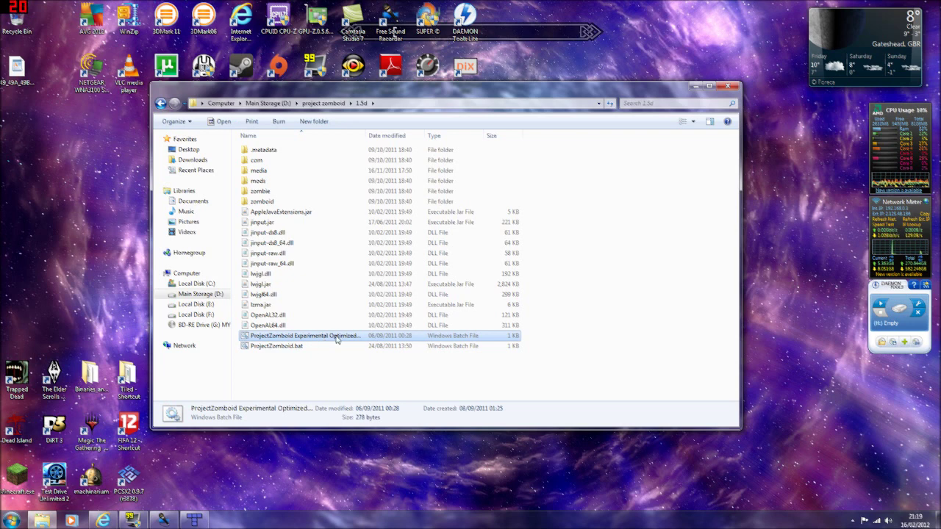
click(352, 379)
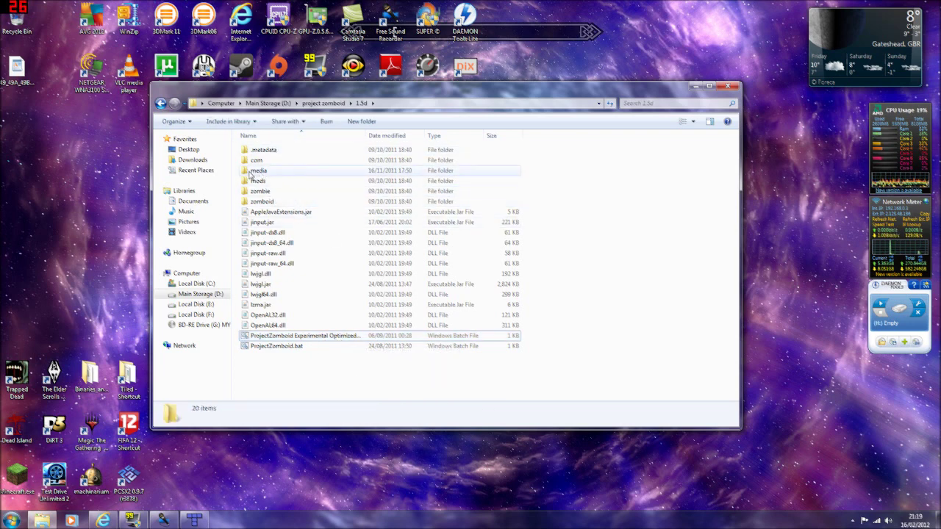
mouse_move(283, 175)
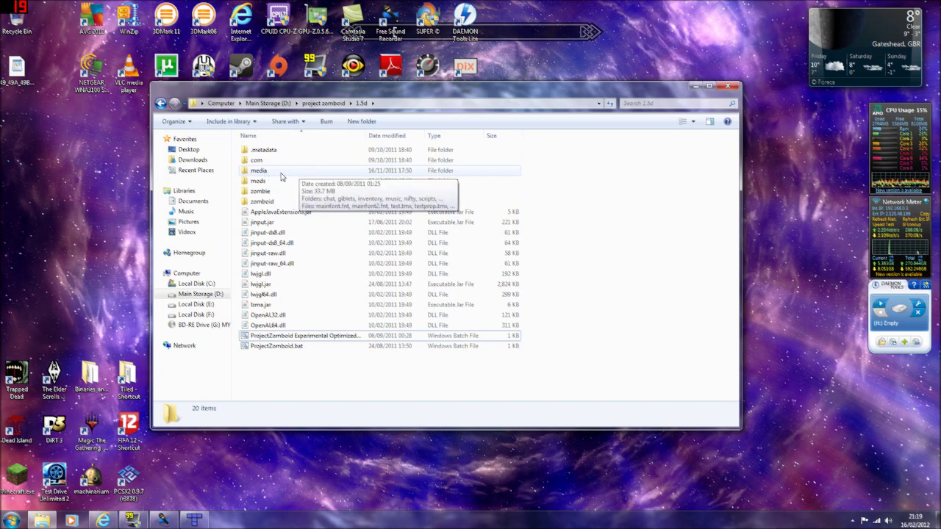
double_click(280, 176)
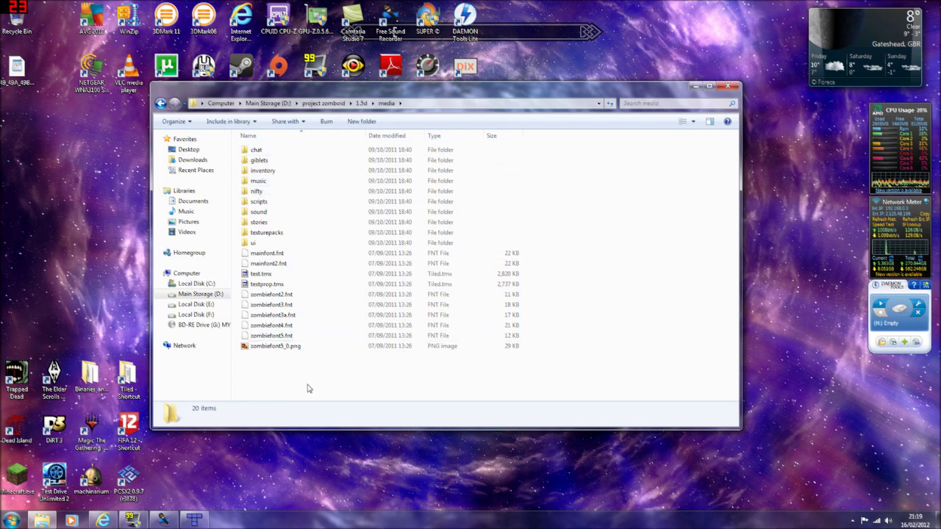
Copy test.tmx from the media folder, close it, and reopen the Tiled program folder.
click(261, 274)
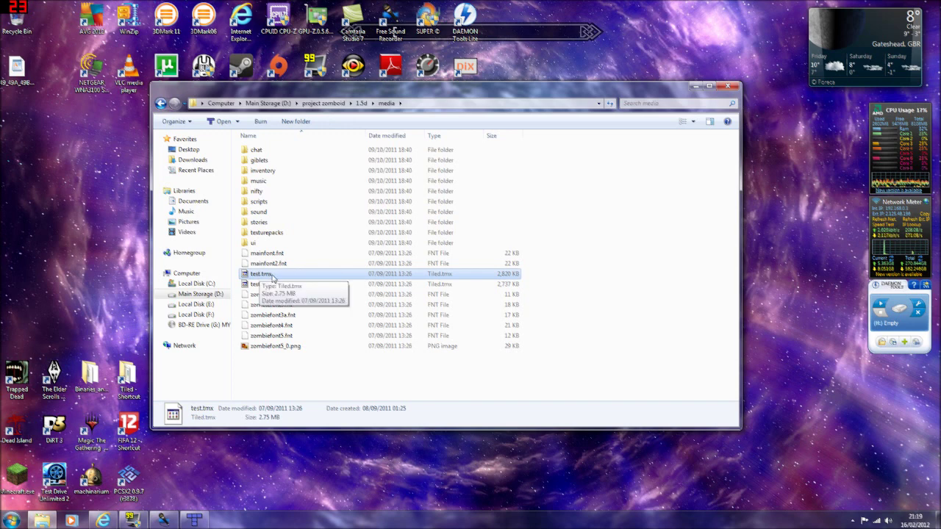
right_click(272, 275)
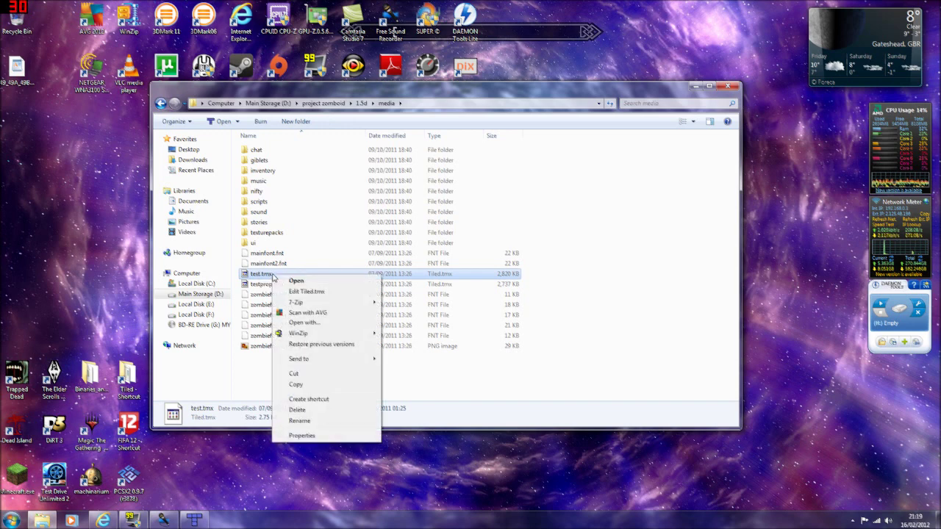
click(346, 385)
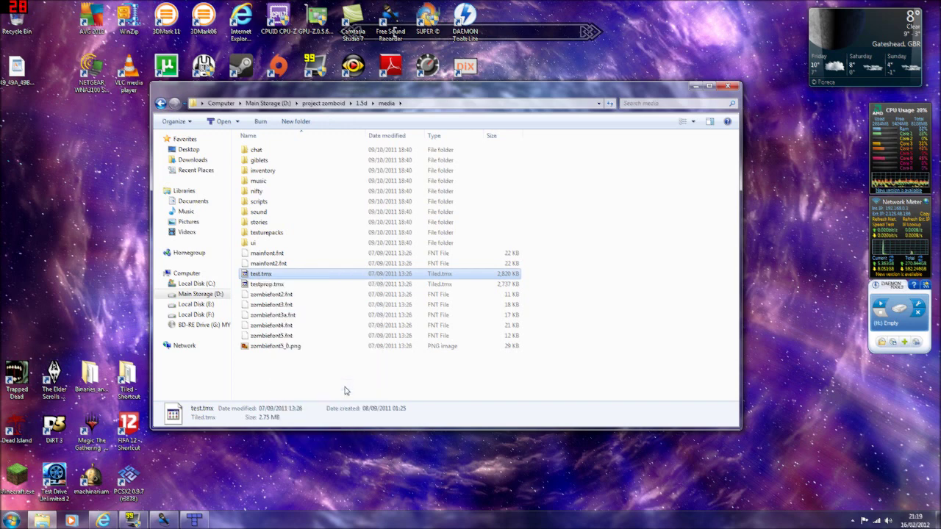
click(727, 86)
double_click(127, 376)
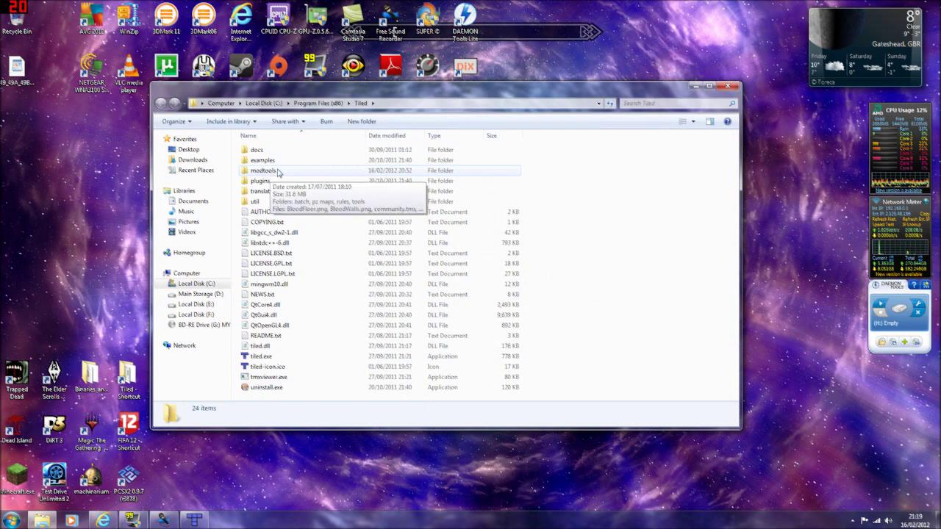
Paste test.tmx into Tiled's modtools folder, granting administrator permission for the copy.
right_click(279, 172)
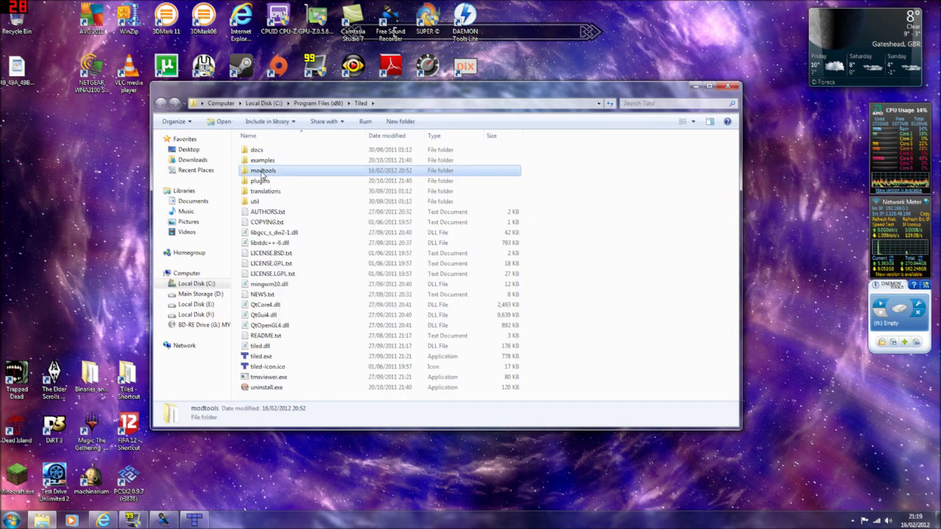
right_click(262, 175)
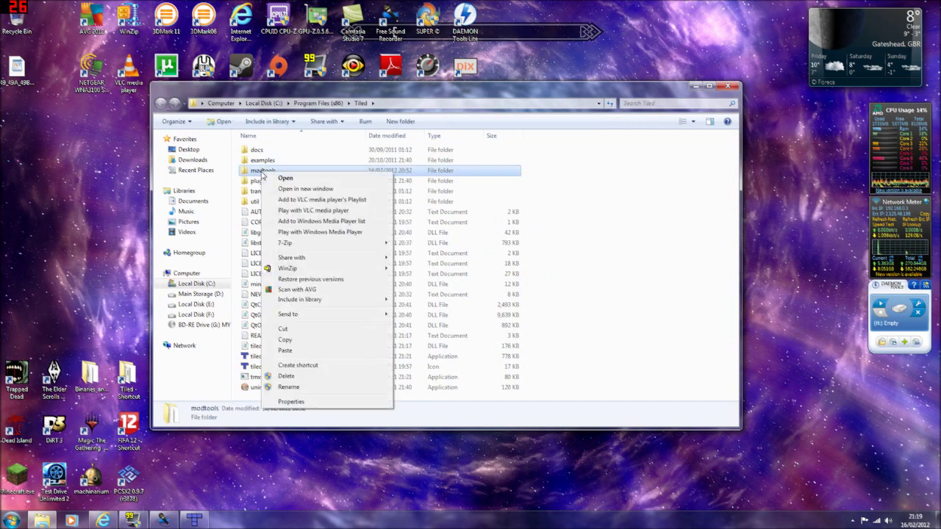
click(321, 352)
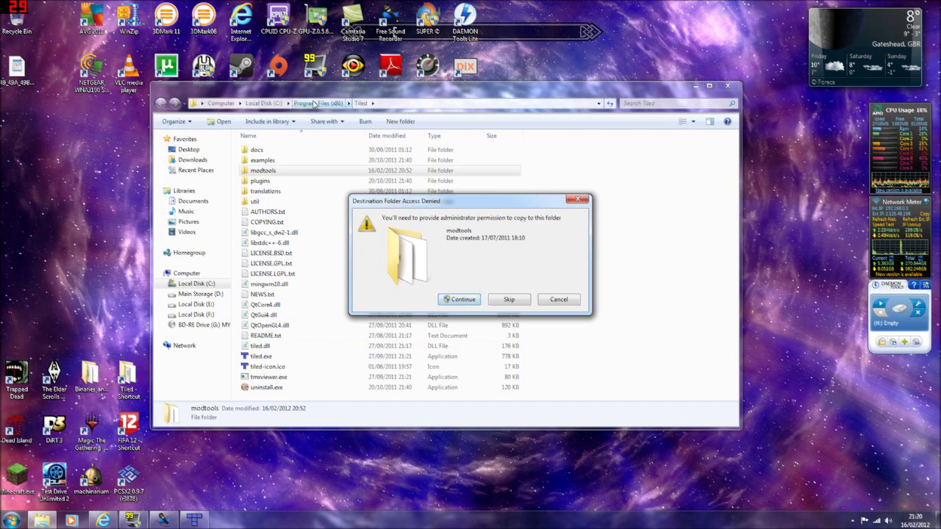
click(463, 300)
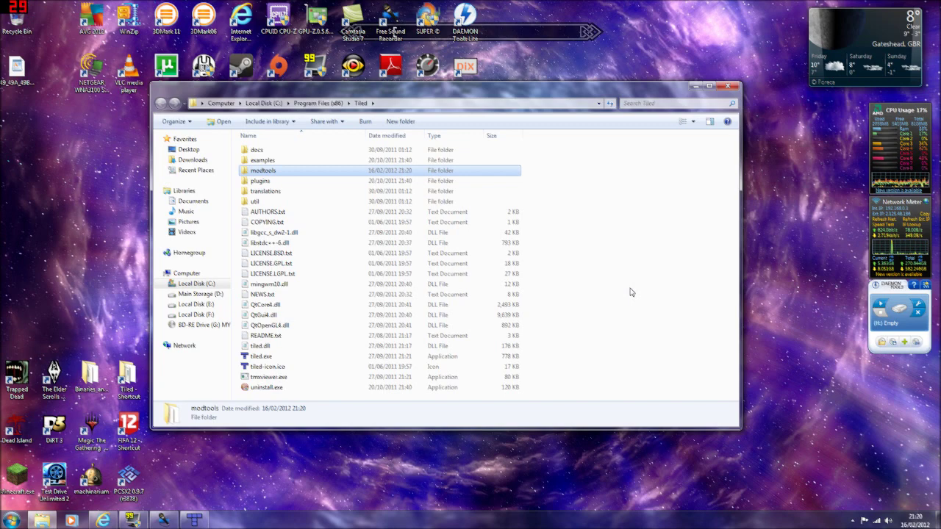
click(550, 348)
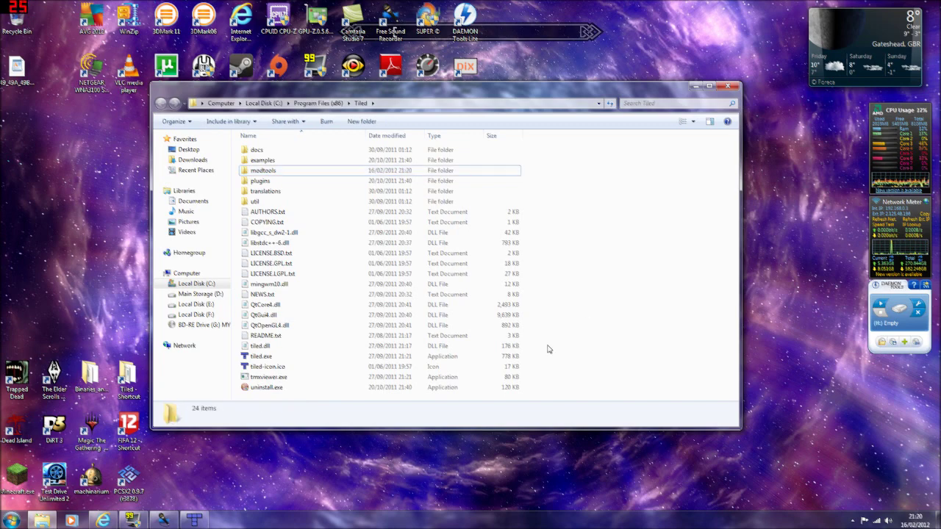
Switch to Tiled and open test.tmx from the modtools folder, showing the isometric forest map.
click(196, 520)
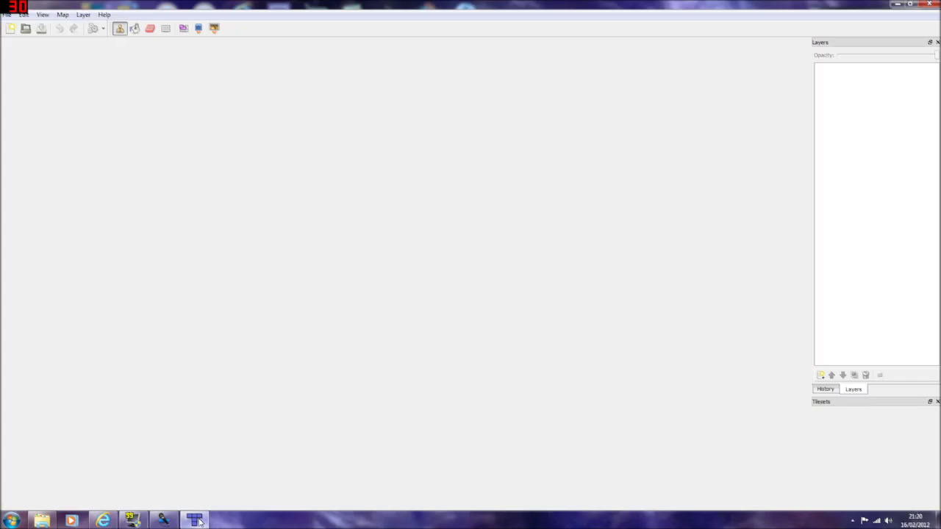
click(25, 29)
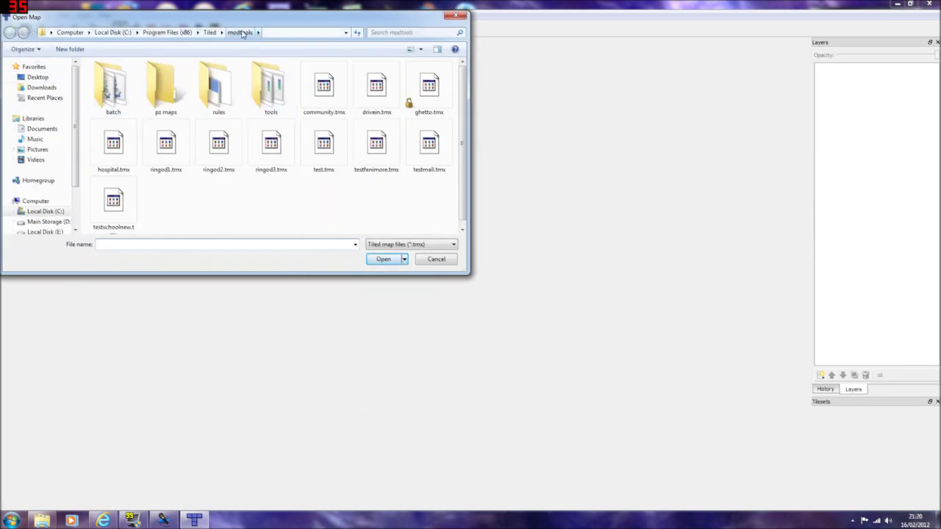
click(332, 155)
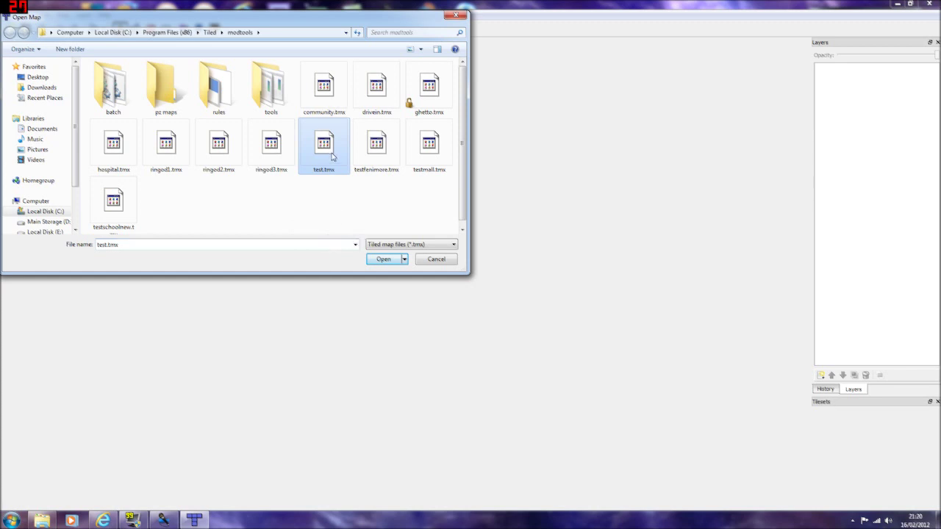
click(388, 258)
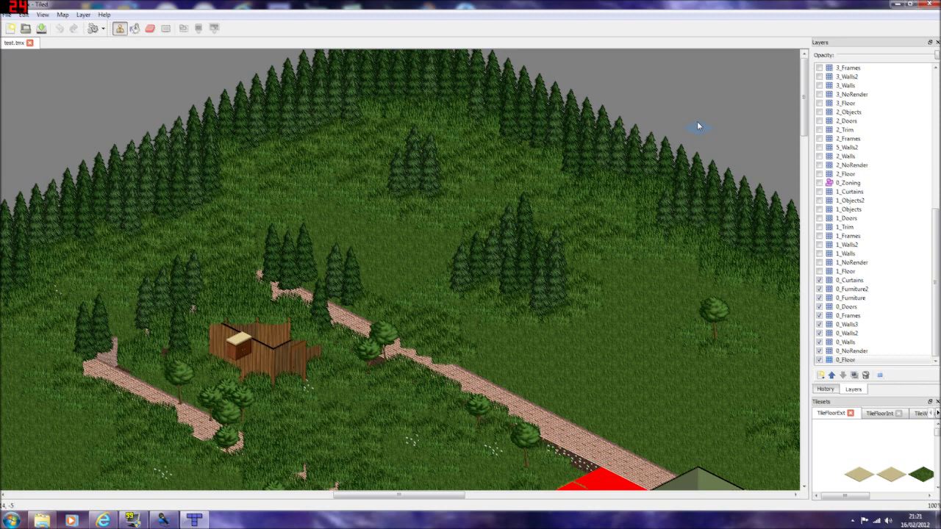
Zoom out until the whole test.tmx town map with its roads and buildings is visible.
ctrl+scroll(698, 126, down, 3)
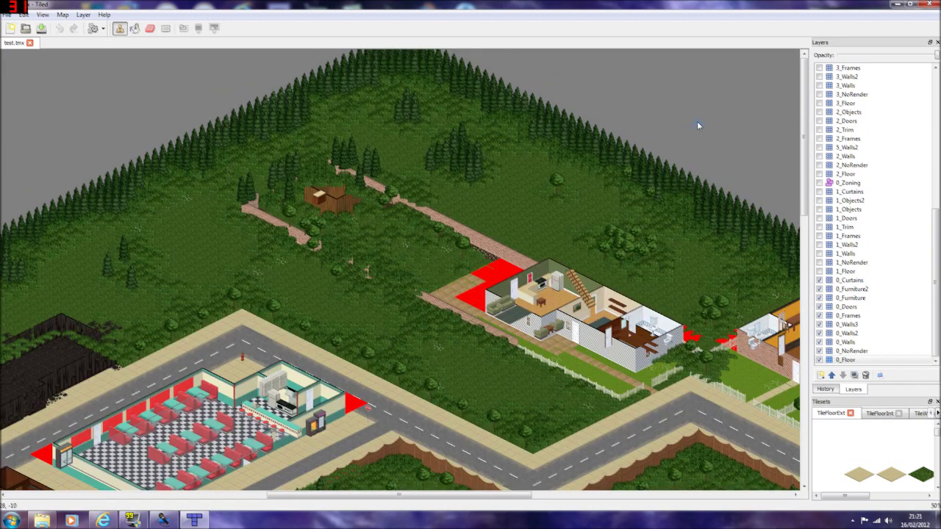
ctrl+scroll(698, 127, down, 2)
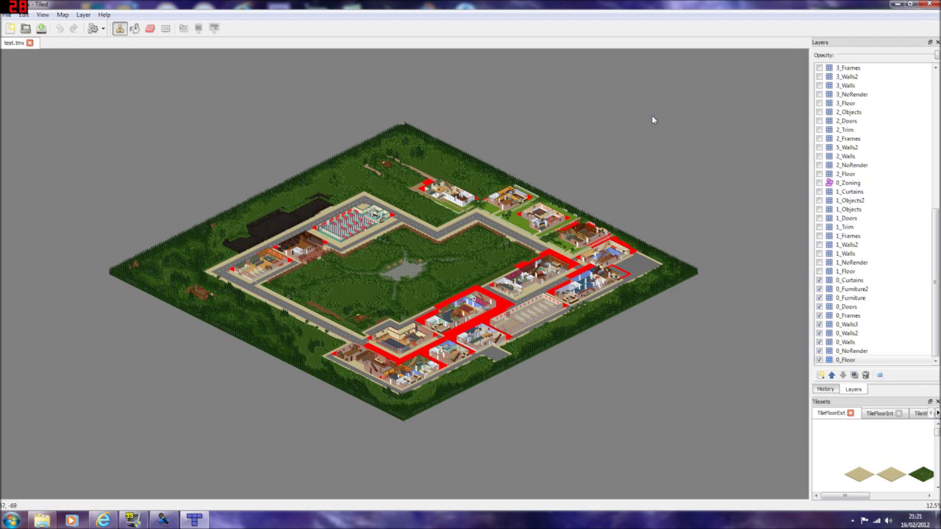
Zoom the map in to 25% and scroll the Layers panel list.
ctrl+scroll(651, 120, up, 1)
ctrl+scroll(645, 133, down, 1)
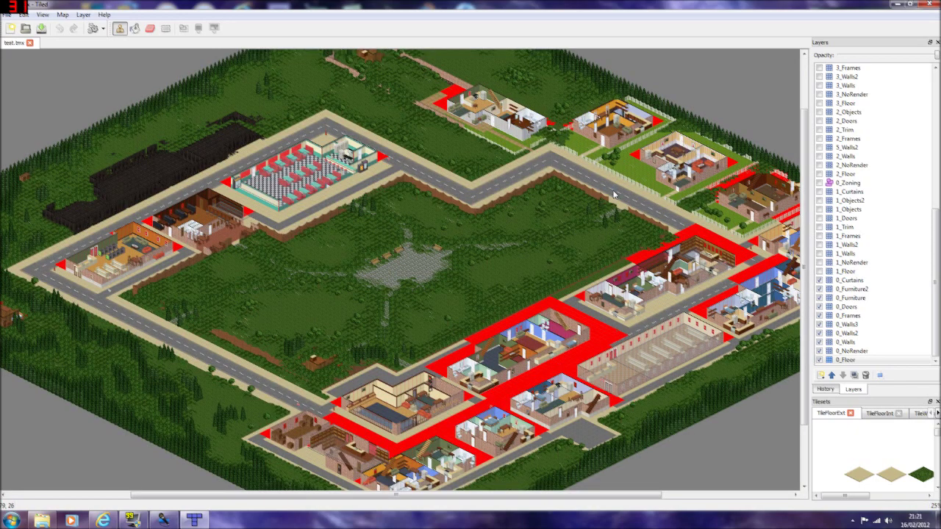
ctrl+scroll(662, 149, up, 1)
drag(935, 271, 936, 229)
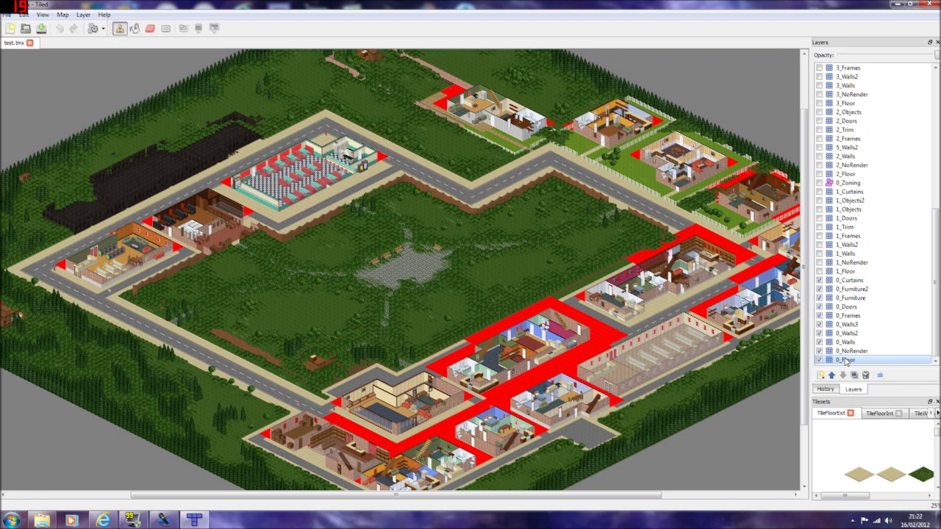
click(819, 360)
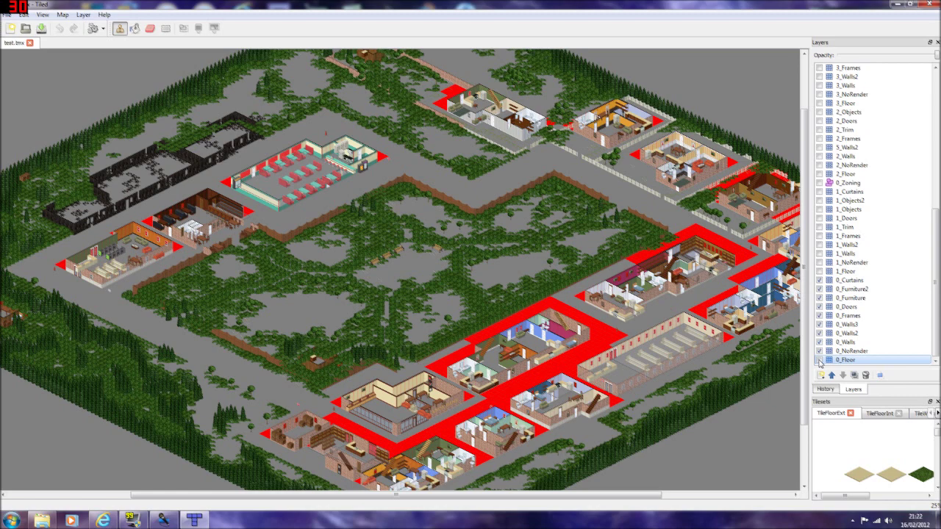
click(819, 360)
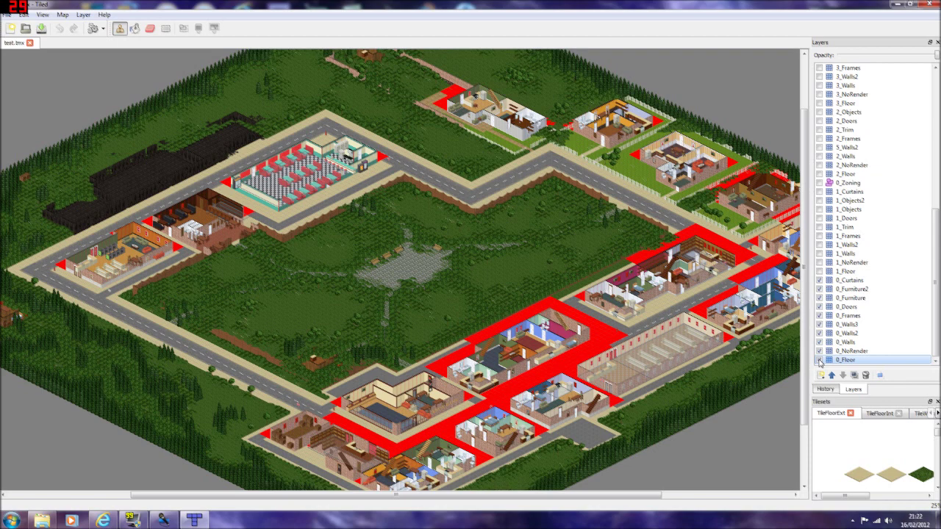
click(819, 360)
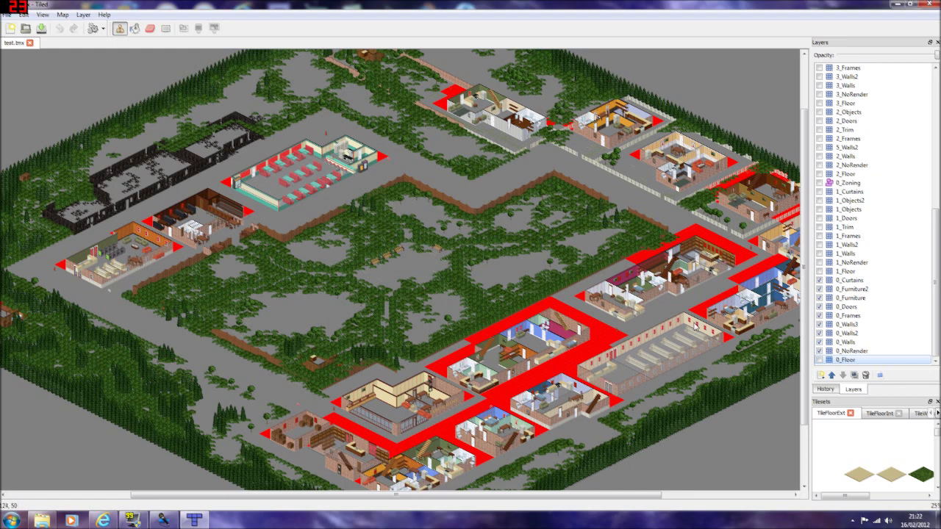
click(861, 299)
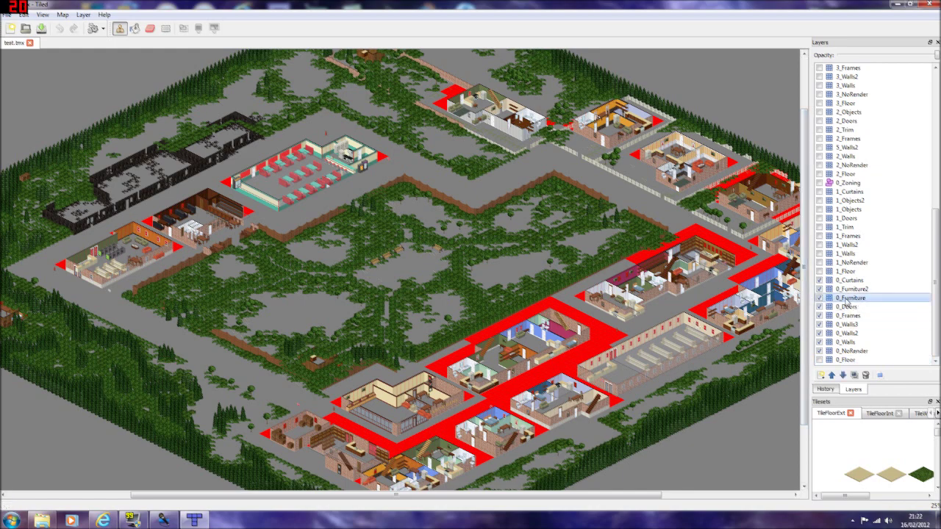
click(820, 298)
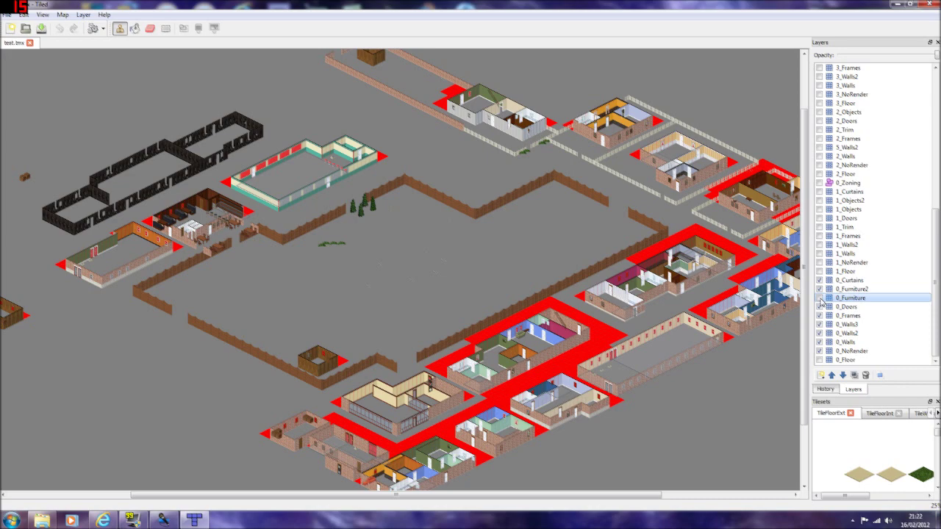
click(821, 298)
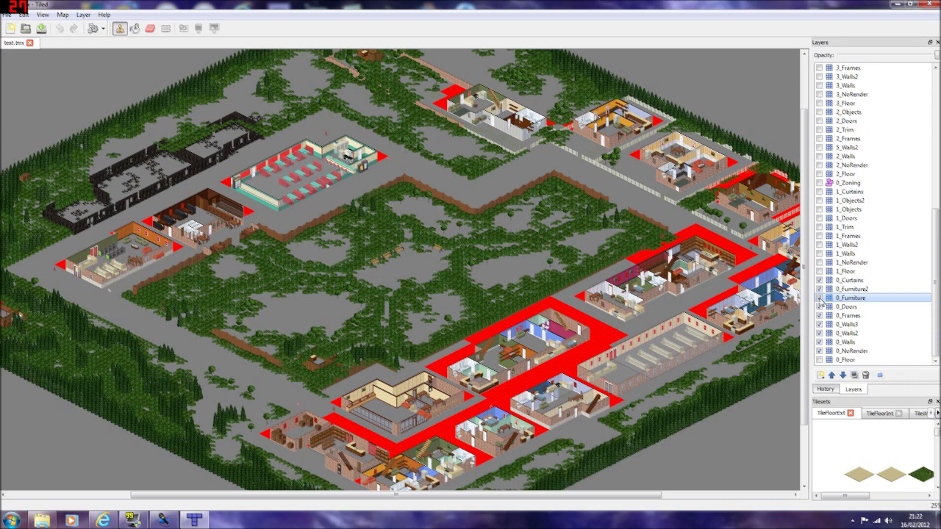
click(821, 360)
click(820, 360)
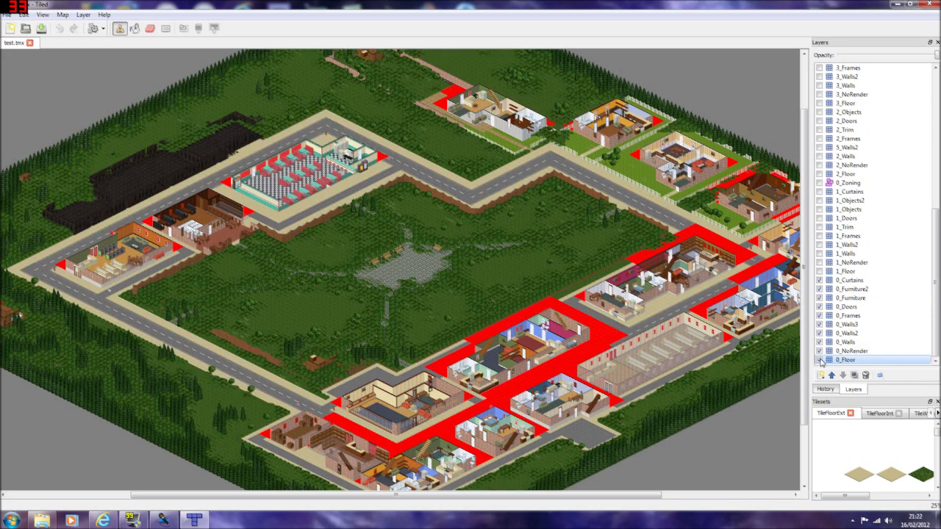
click(820, 298)
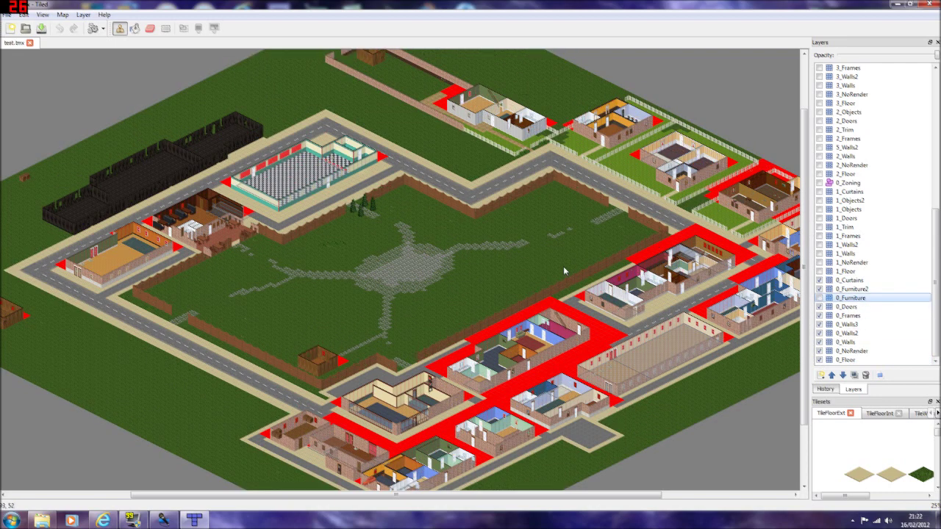
click(820, 360)
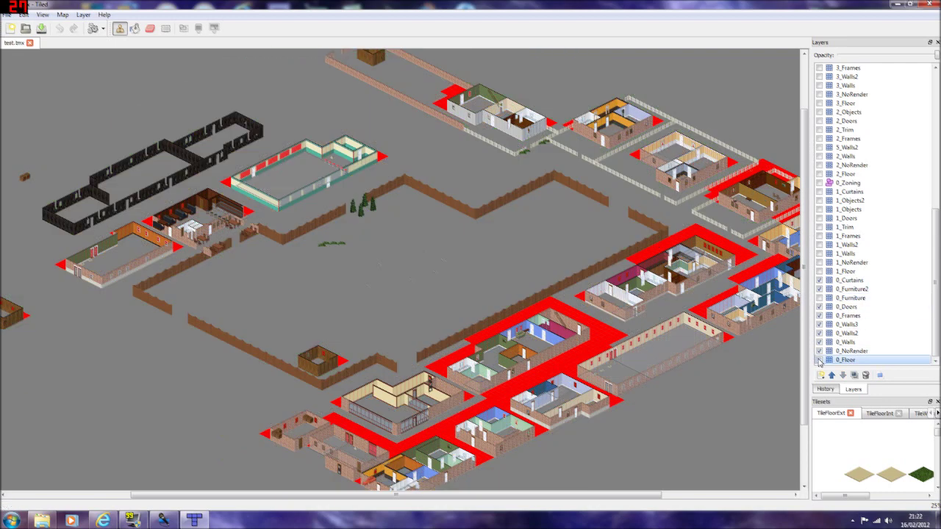
click(819, 298)
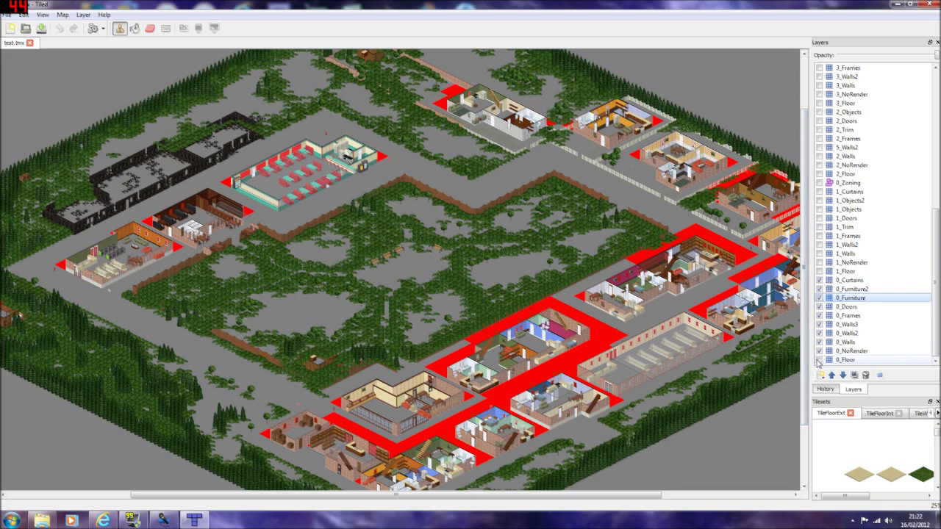
click(820, 360)
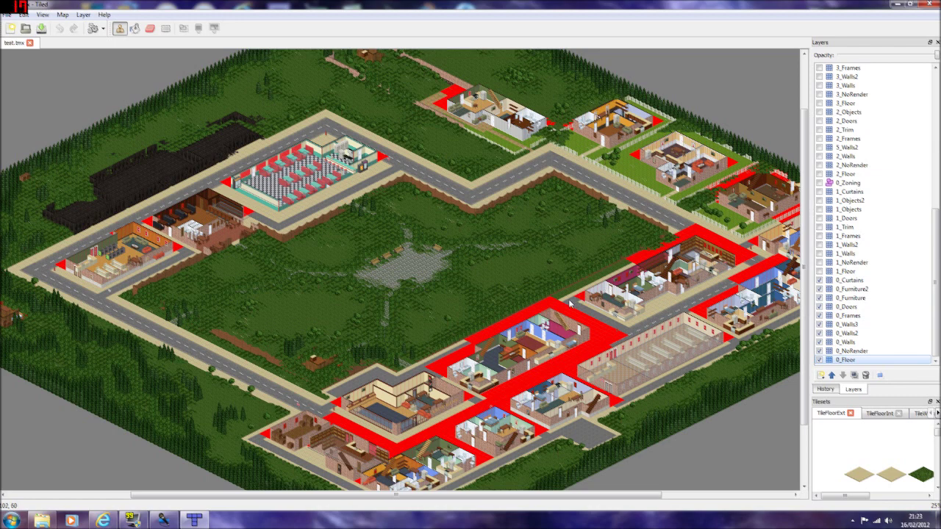
Zoom the canvas to 75% and scroll up to the forest north of the Knox Bank.
ctrl+scroll(570, 304, up, 2)
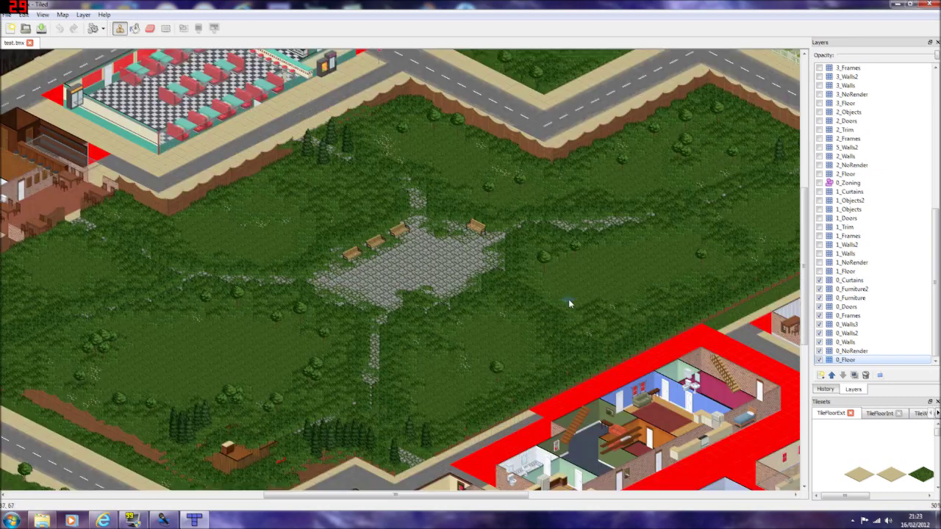
drag(798, 291, 791, 396)
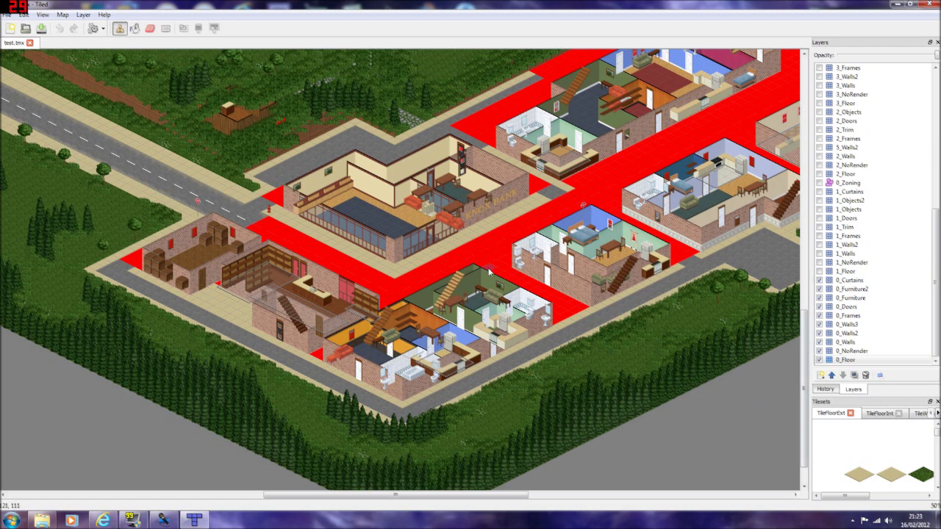
ctrl+scroll(488, 272, up, 1)
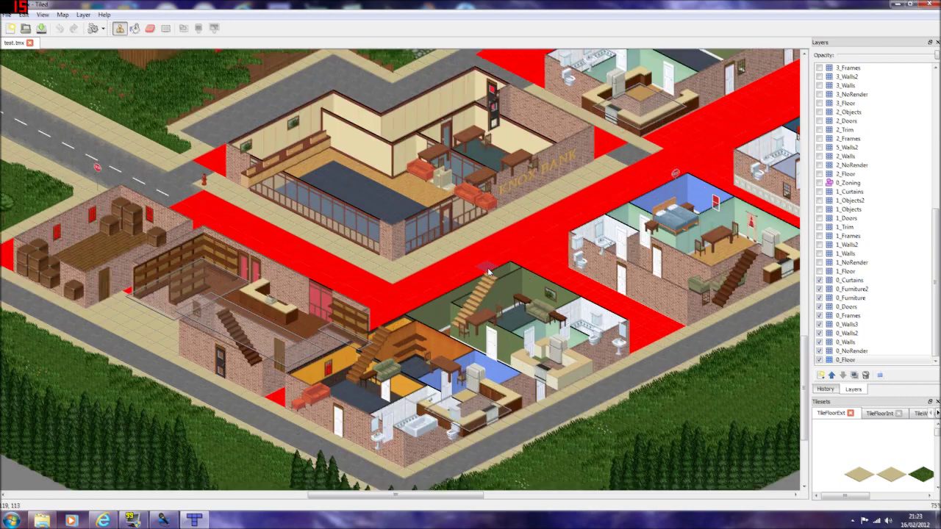
drag(805, 356, 806, 316)
click(820, 360)
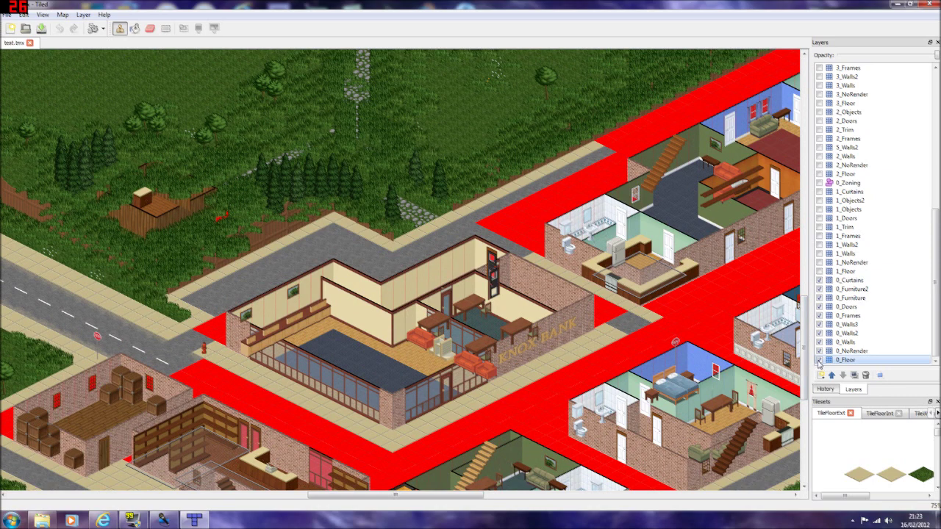
click(820, 360)
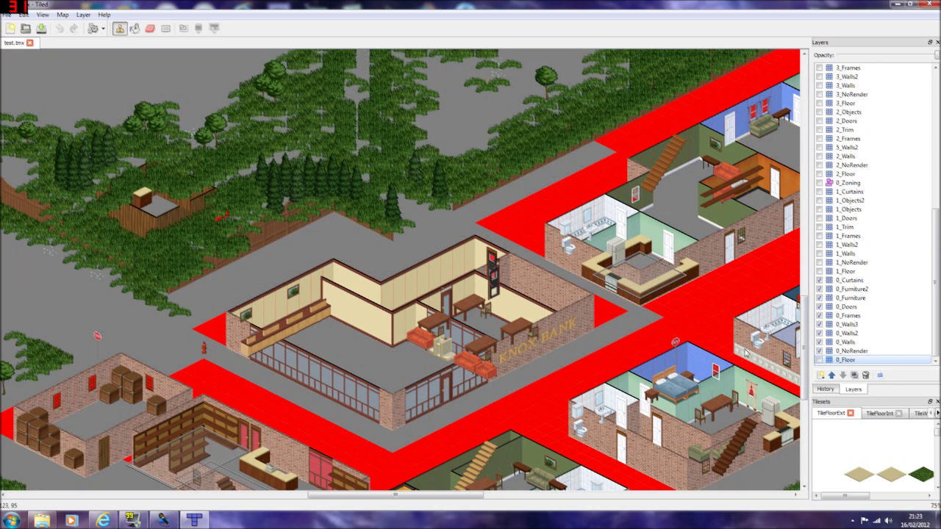
click(820, 360)
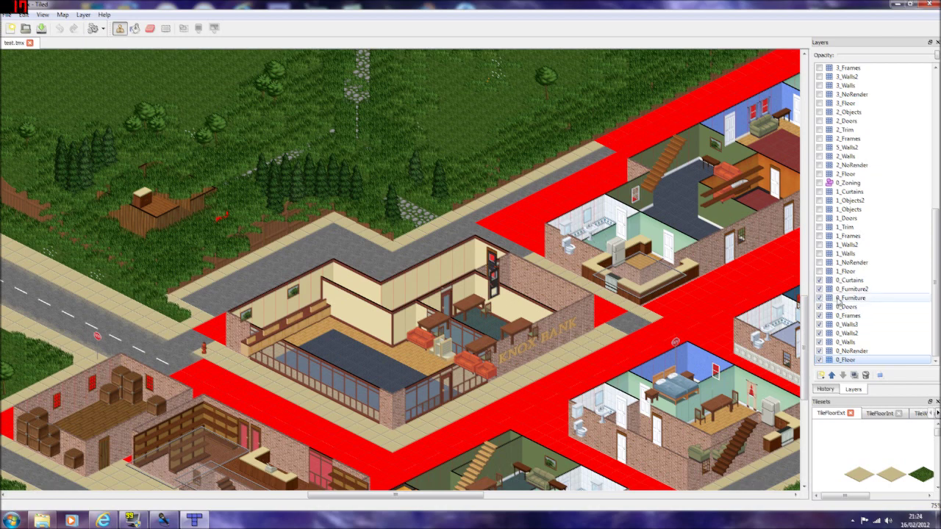
click(861, 298)
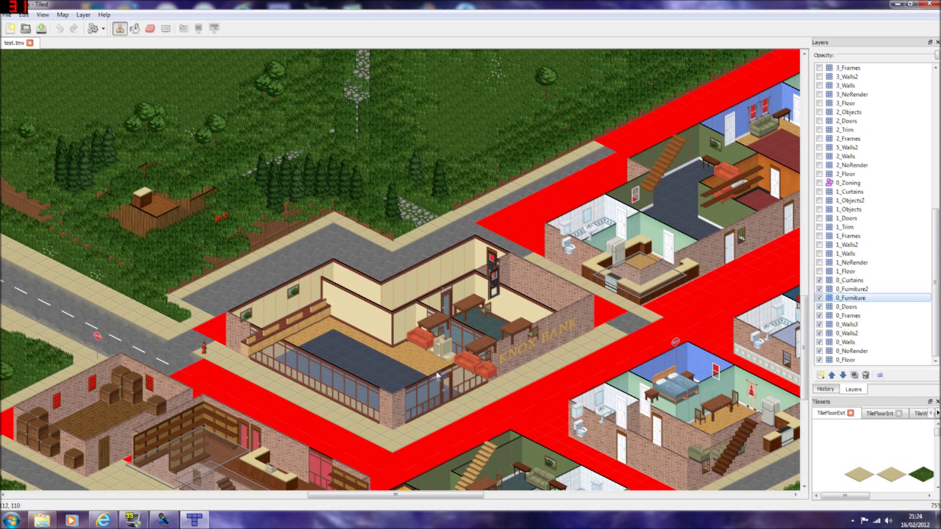
click(819, 298)
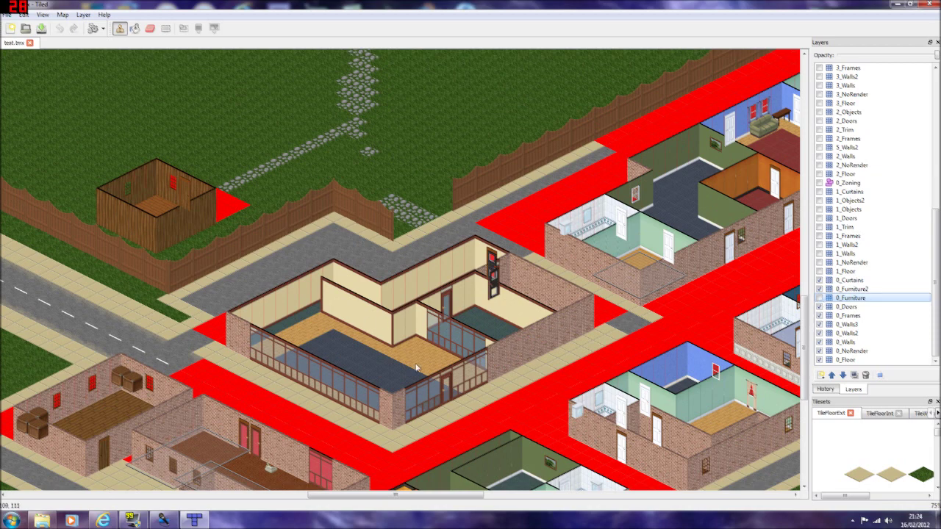
click(819, 297)
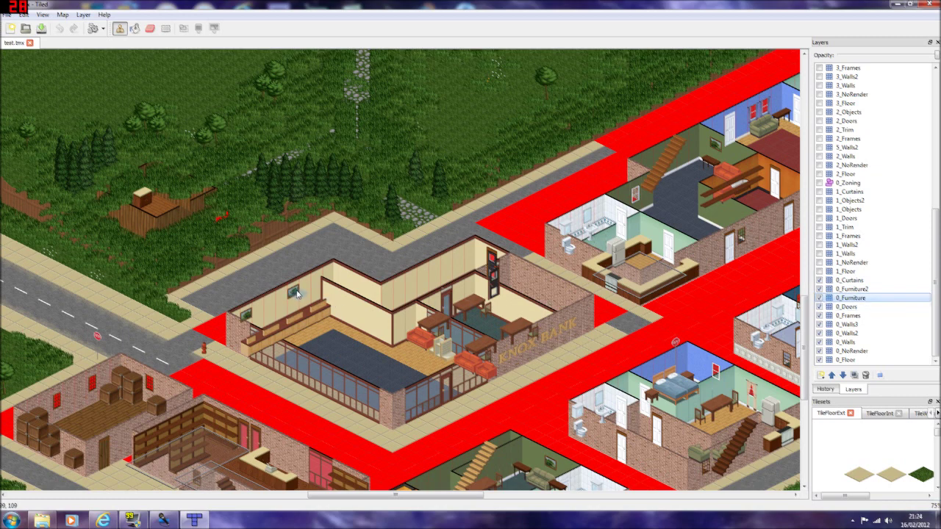
click(820, 298)
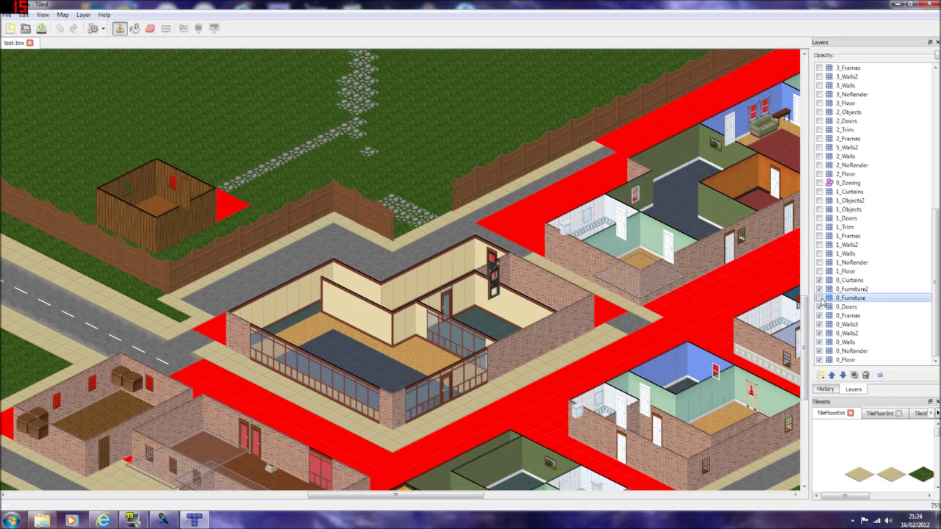
click(820, 298)
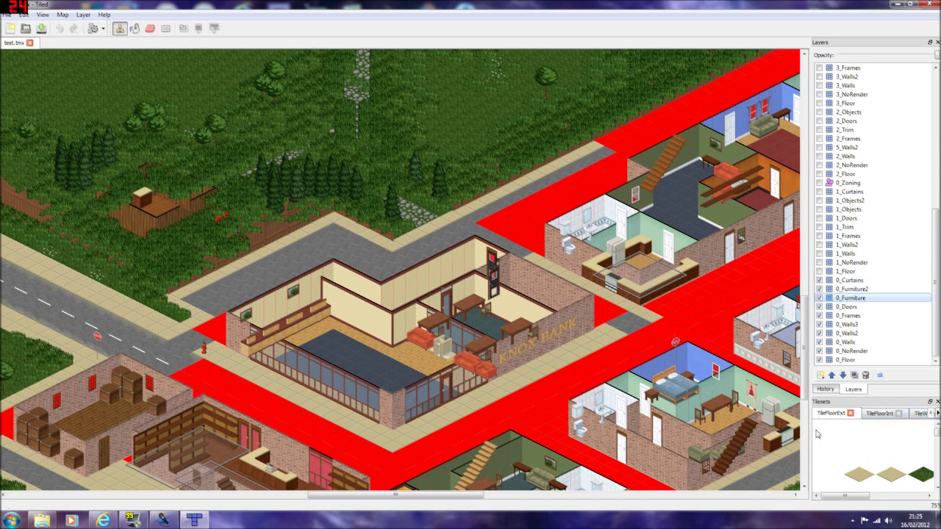
click(937, 413)
Bring up the TileObjects tileset and scroll to the red booth seat tiles.
click(937, 413)
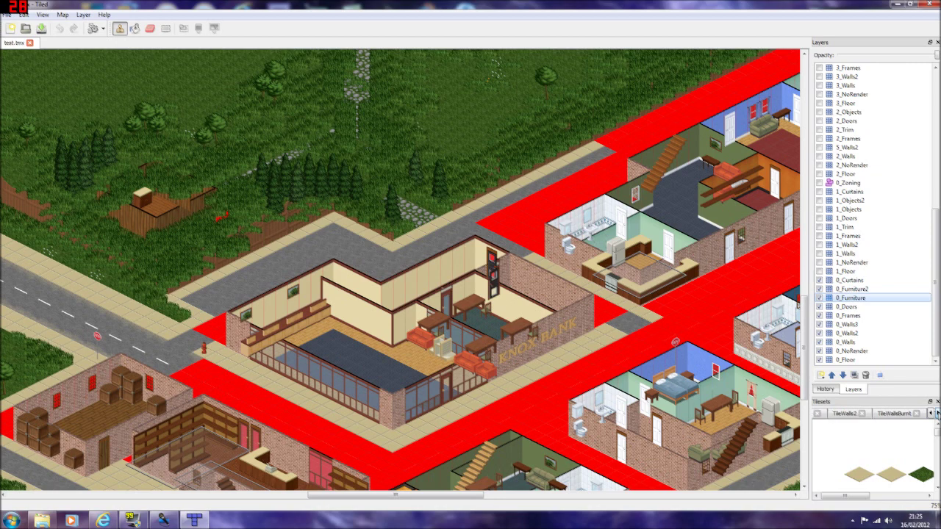
click(937, 413)
click(937, 413)
click(937, 413)
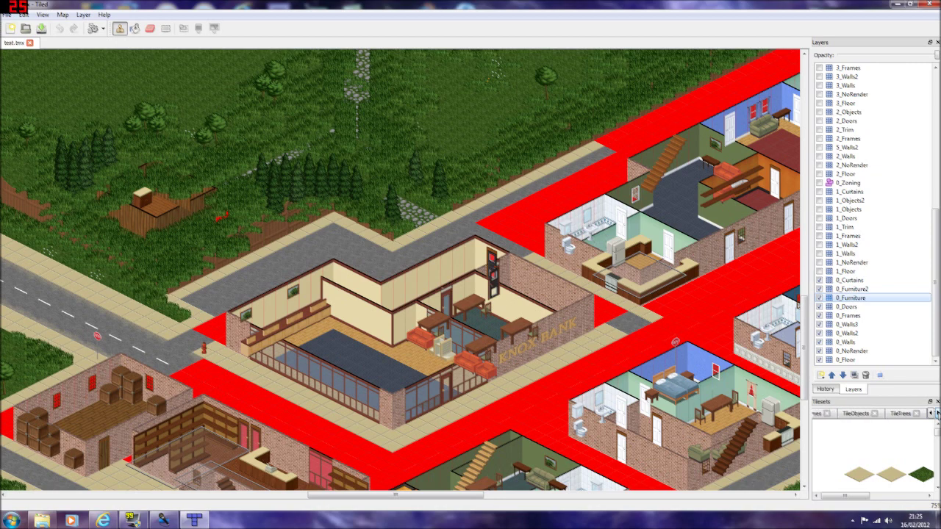
click(856, 413)
scroll(937, 489, down, 2)
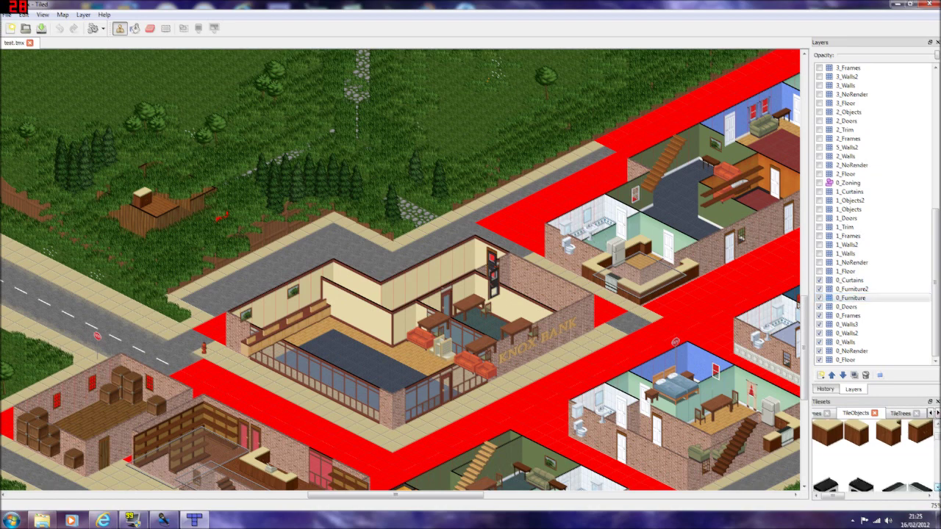
drag(831, 497, 886, 506)
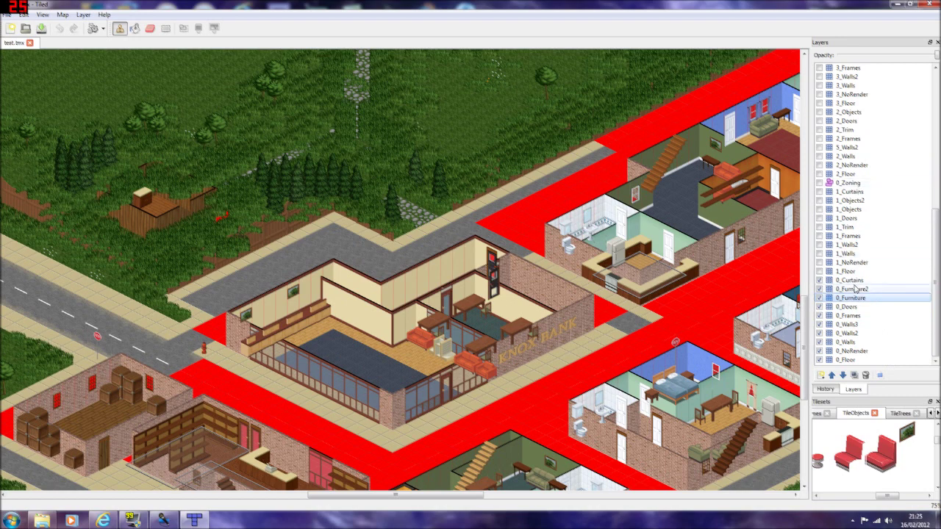
Stamp both halves of the red booth sofa inside the Knox Bank lobby.
click(879, 471)
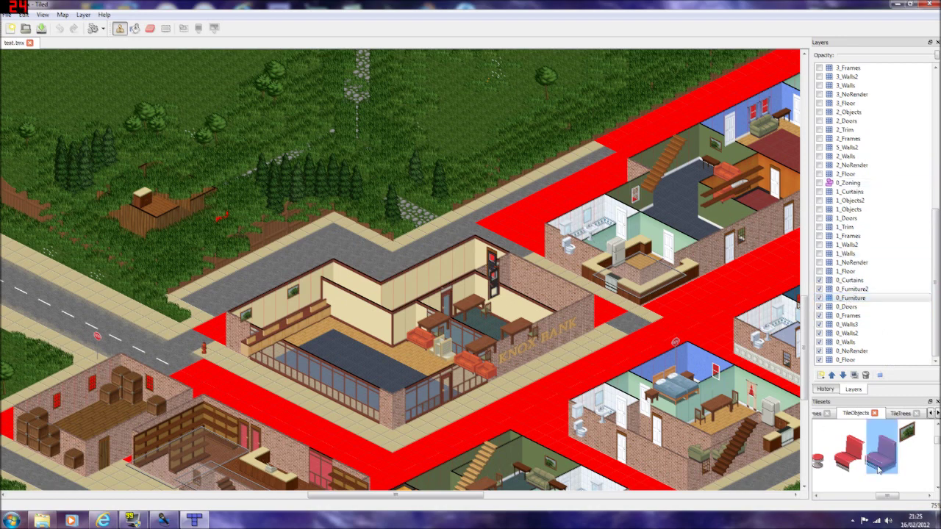
click(381, 352)
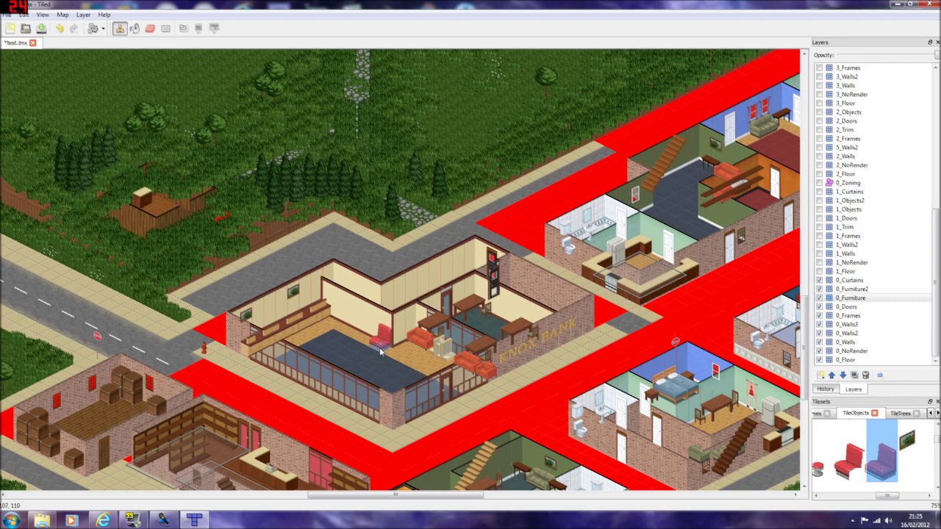
click(850, 470)
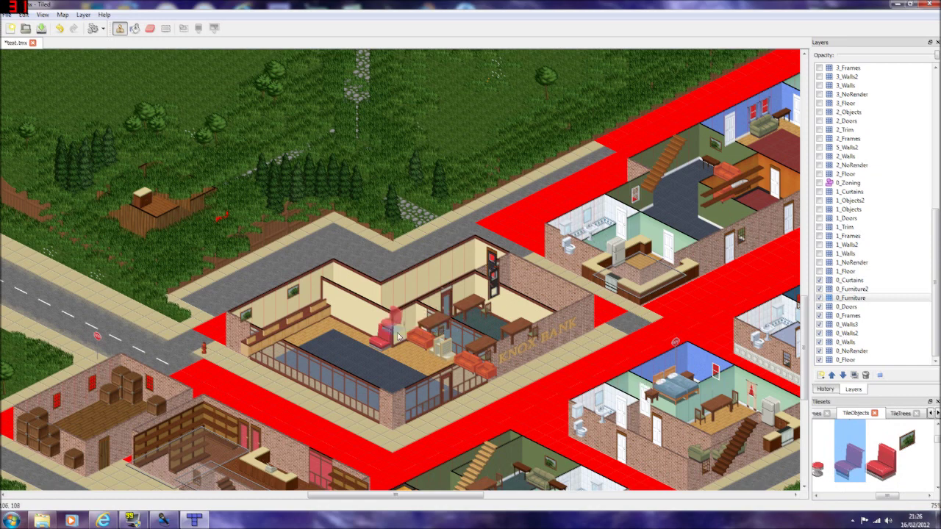
click(371, 344)
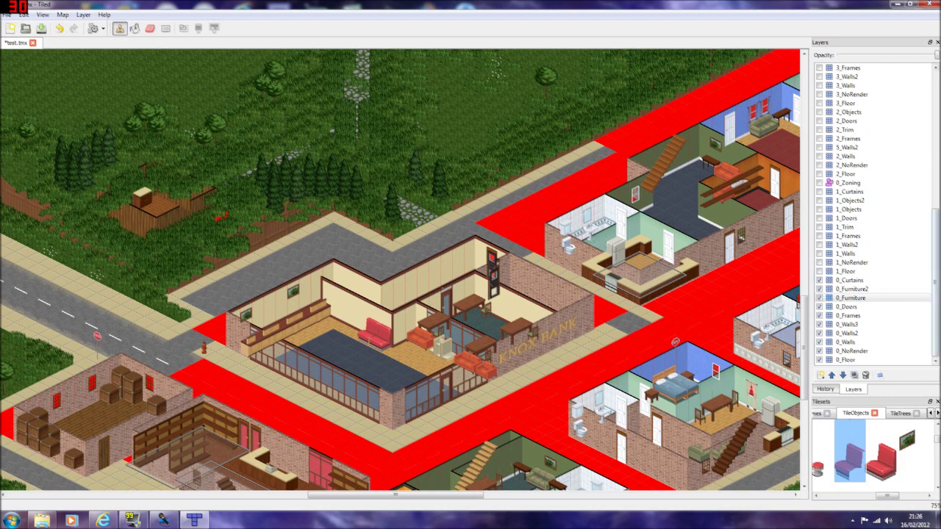
Stamp the wall picture tile over the sofa, then restore the sofa's missing seat.
click(929, 497)
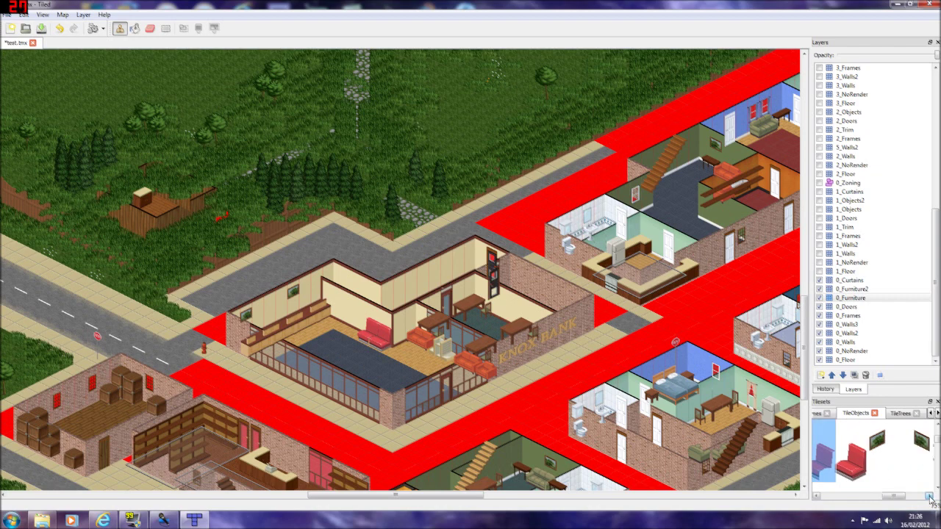
click(921, 448)
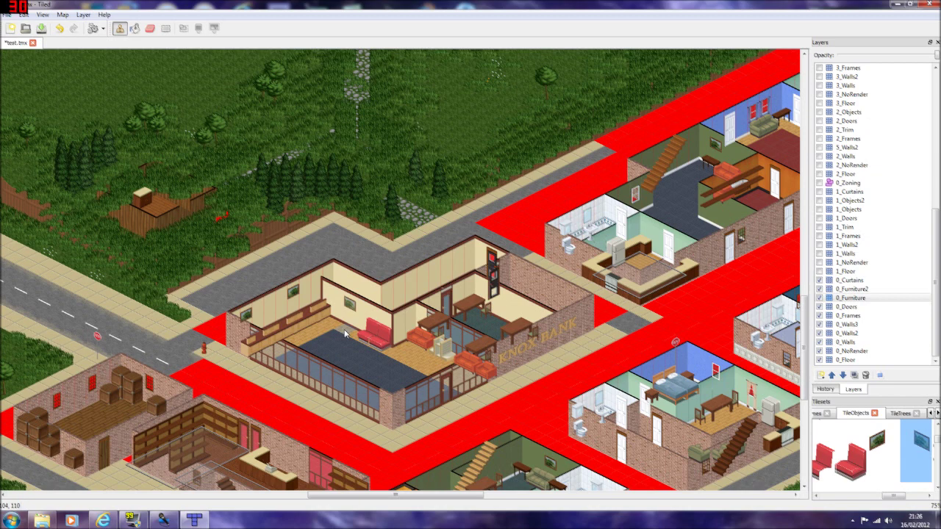
click(379, 347)
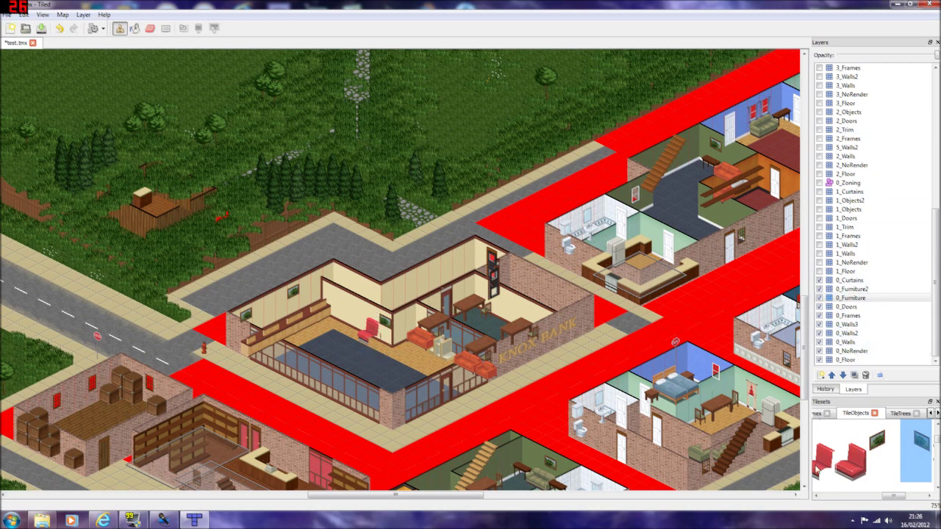
click(855, 472)
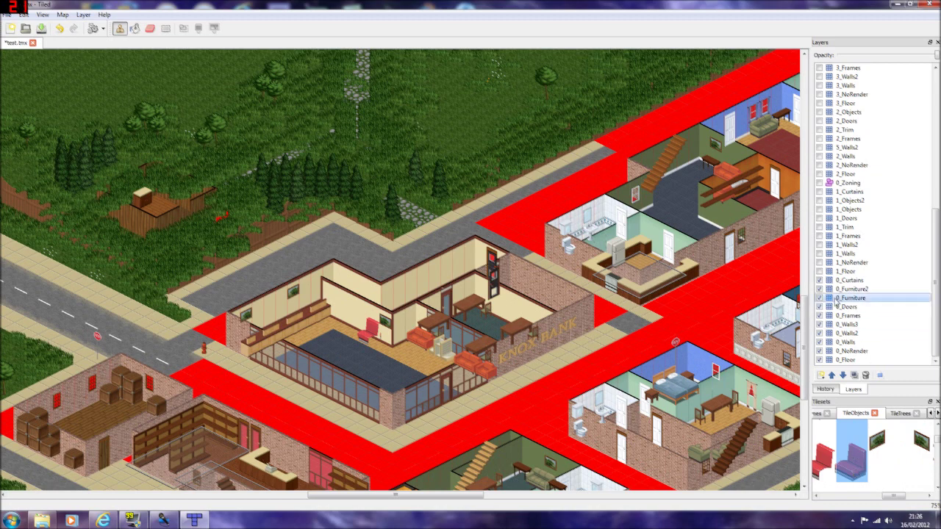
click(377, 349)
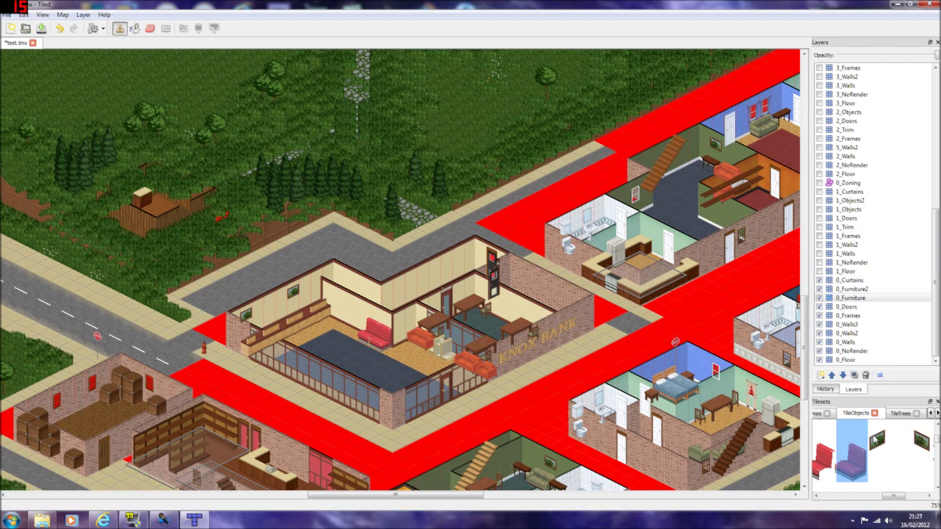
Pick the framed picture tile and switch among the 0_Furniture2, 0_Furniture and 0_Floor layers.
click(923, 443)
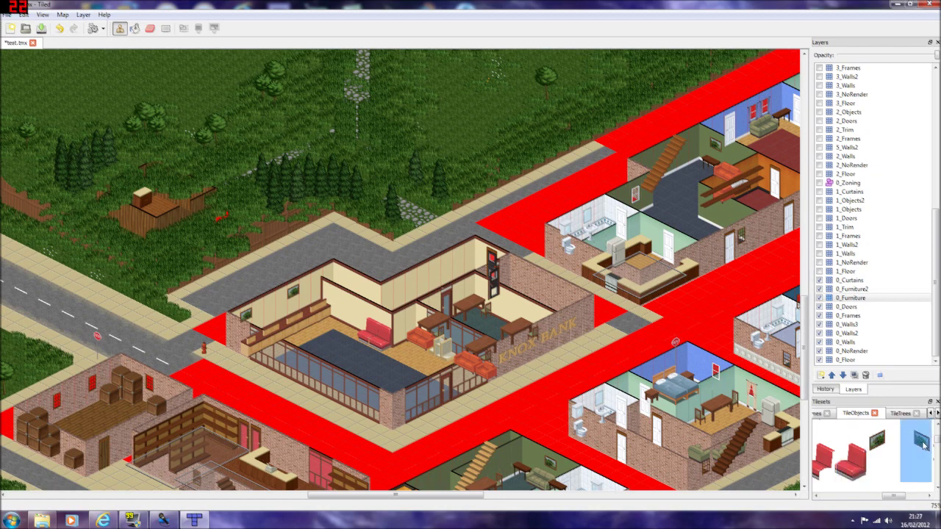
click(859, 290)
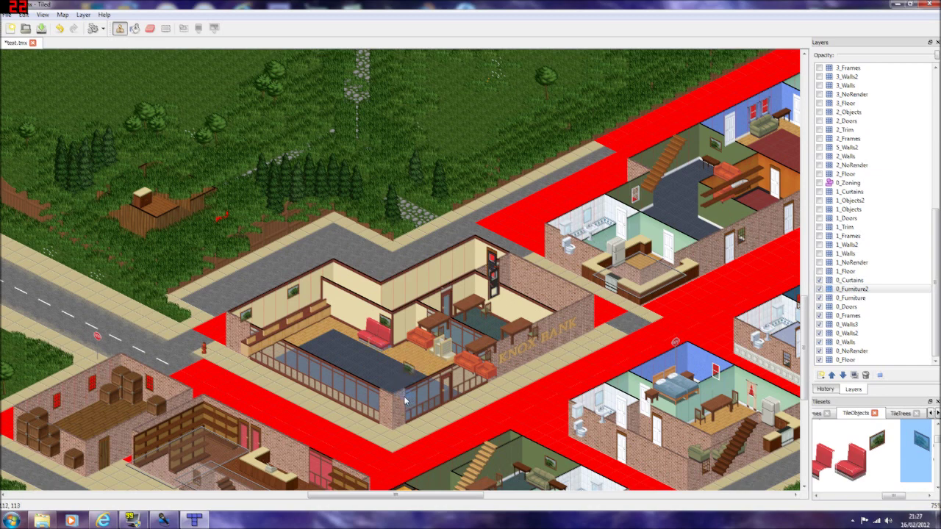
click(853, 298)
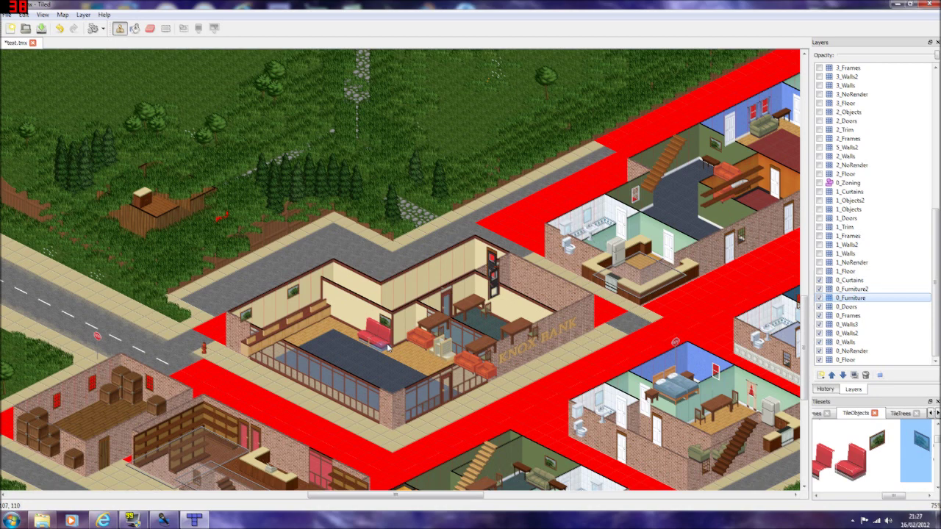
click(866, 289)
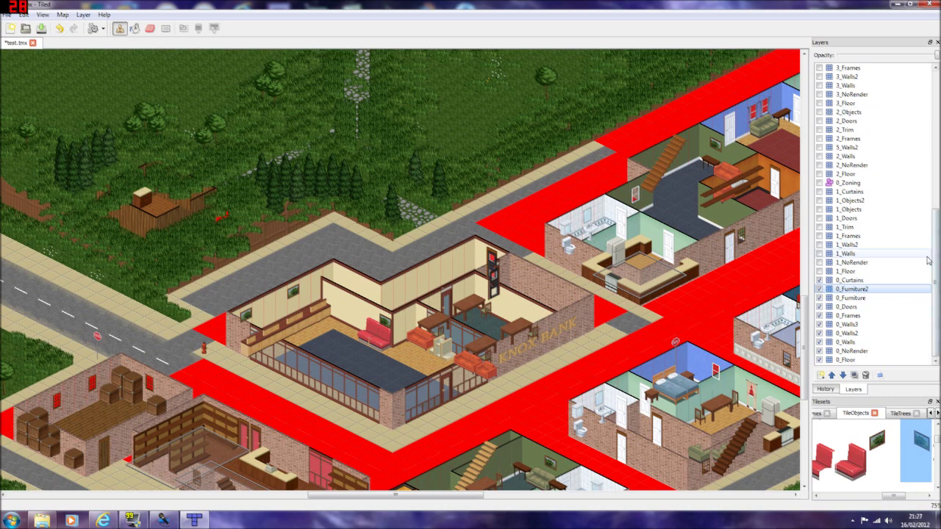
drag(935, 256, 937, 280)
click(852, 289)
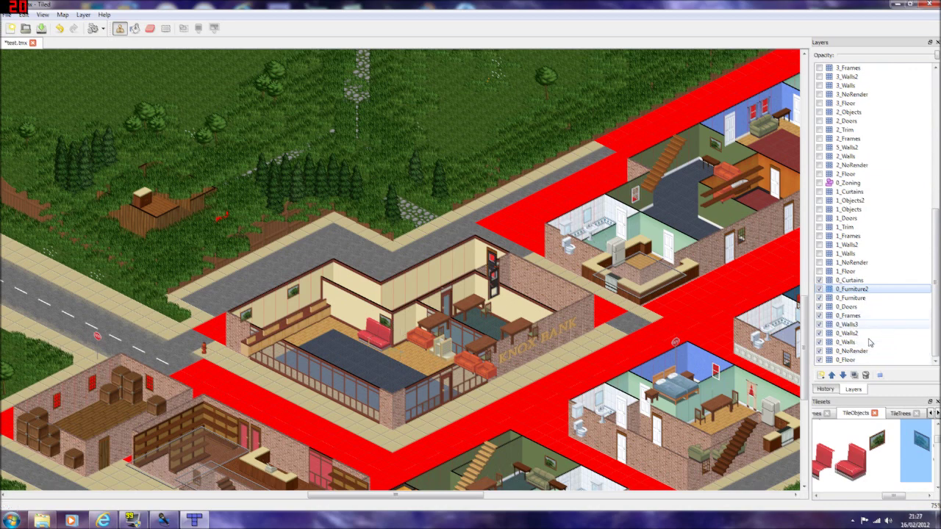
click(882, 359)
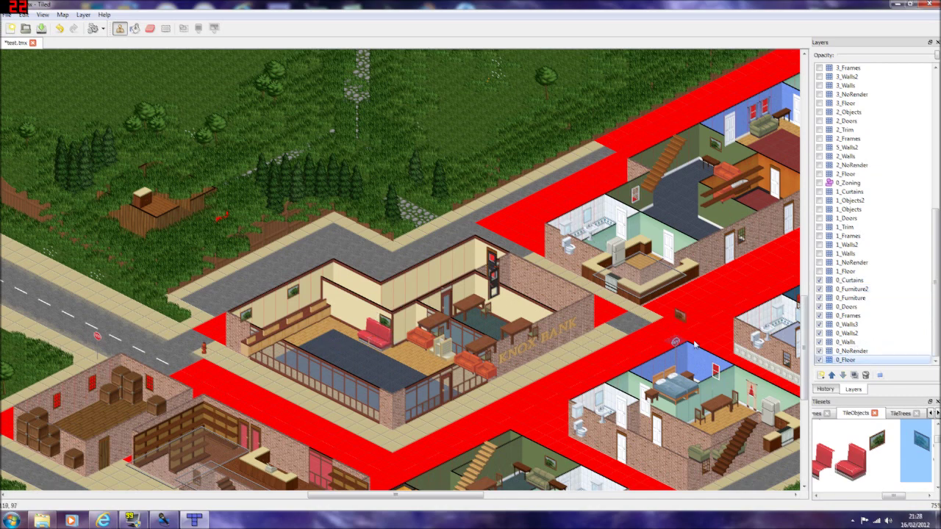
click(868, 298)
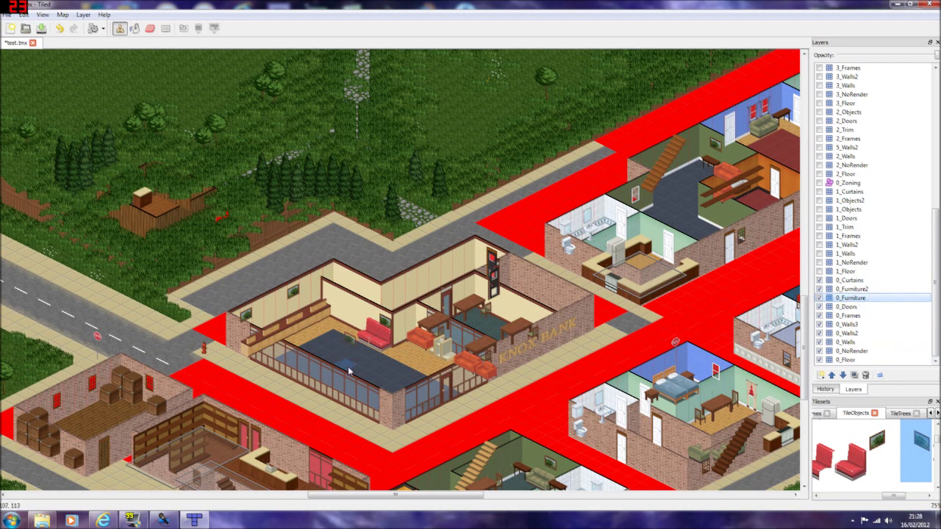
click(874, 289)
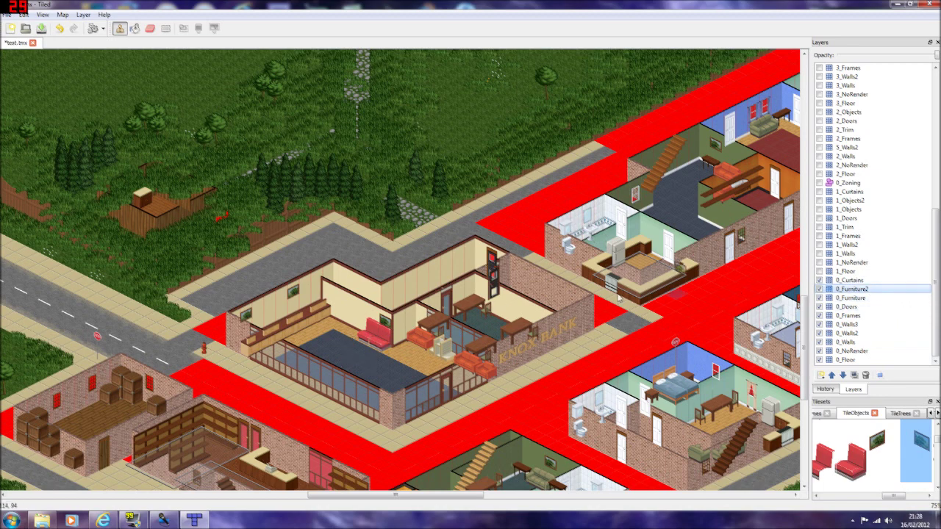
Make 0_Walls3 the active layer and scroll the tileset tabs past TileObjects and TileTrees.
click(875, 335)
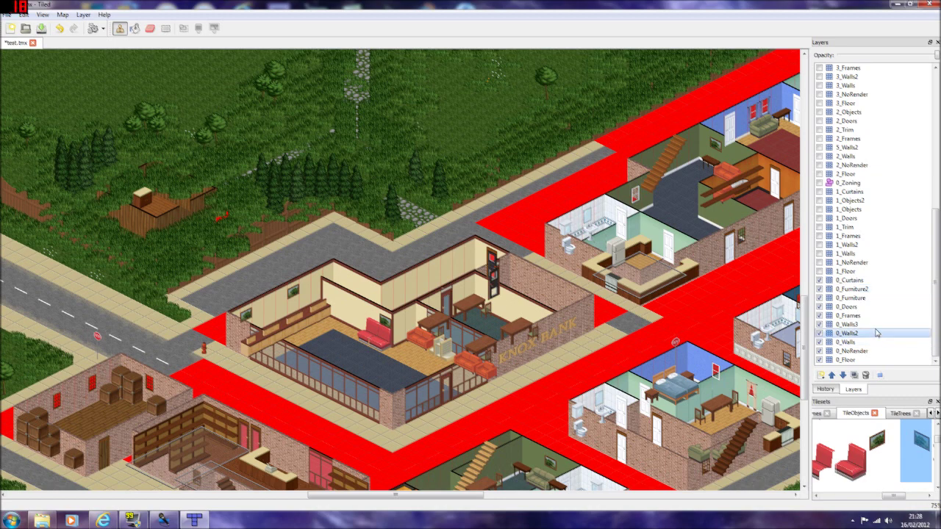
click(874, 324)
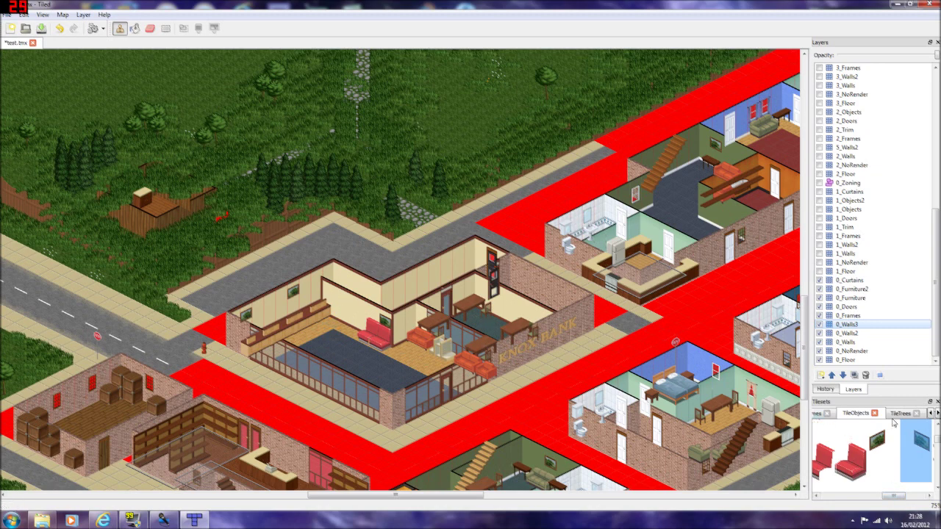
click(931, 413)
Stamp a tall TileWalls wall tile on 0_Walls3 beside the red sofa in the bank lobby.
click(931, 414)
click(931, 413)
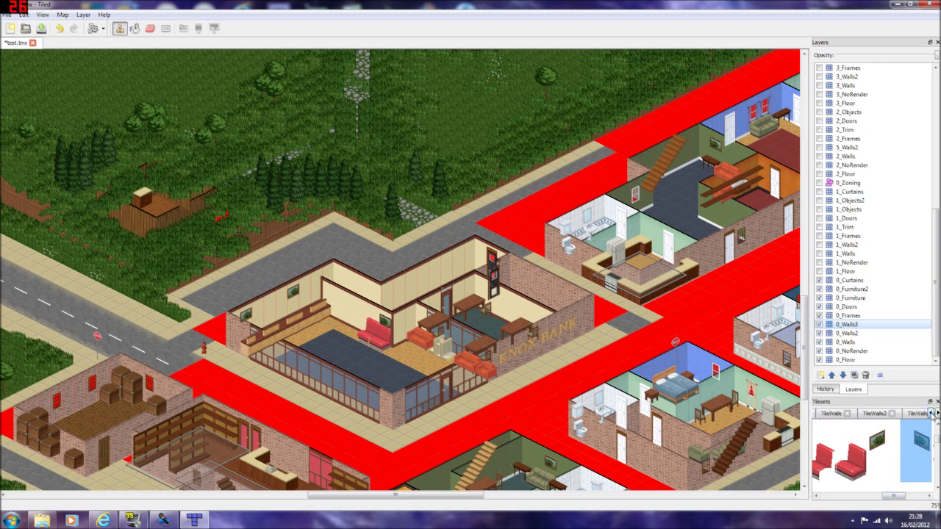
click(834, 414)
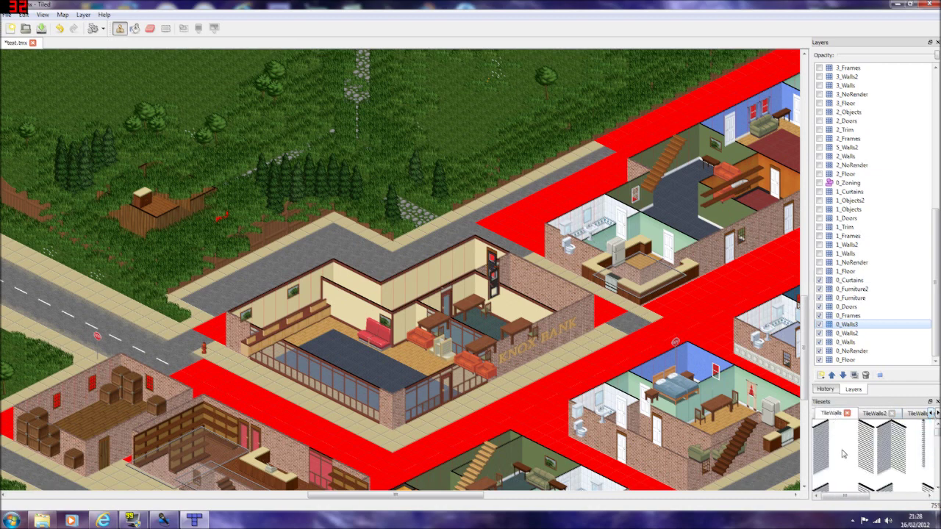
click(861, 462)
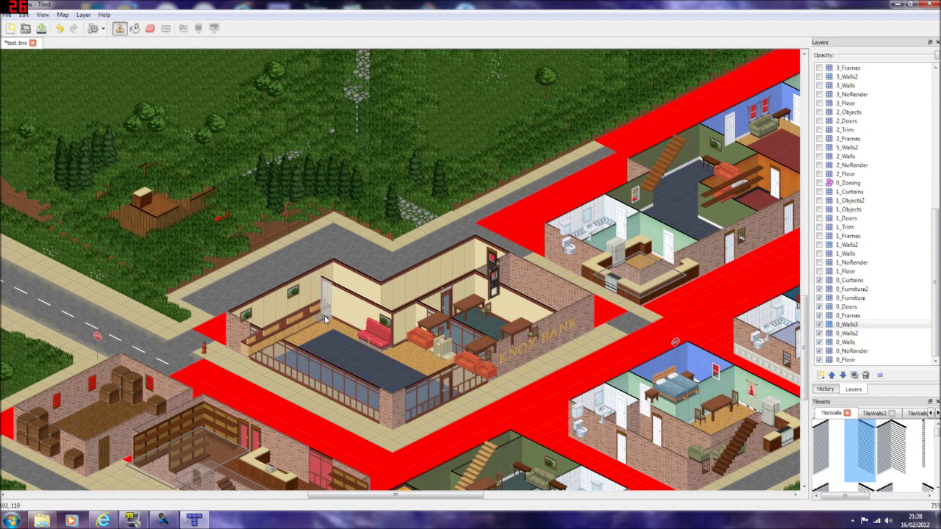
click(348, 329)
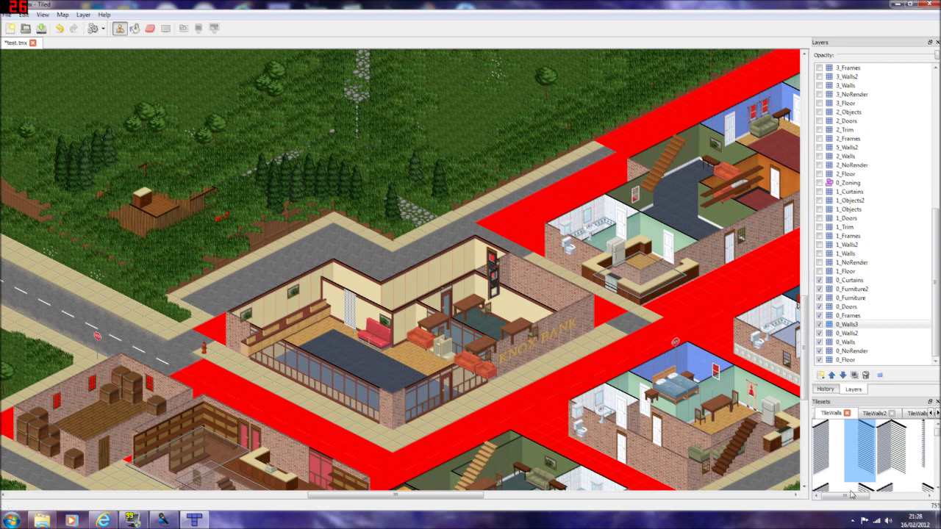
drag(848, 497, 893, 504)
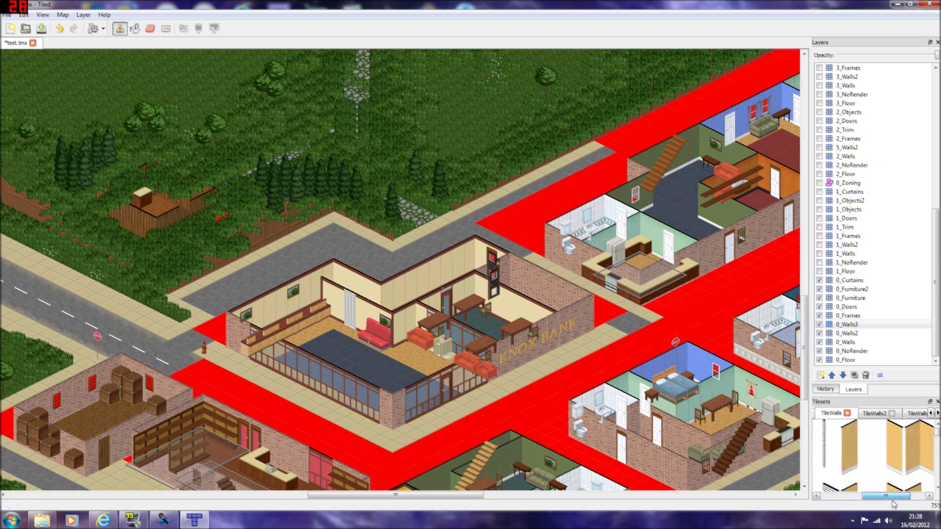
click(891, 454)
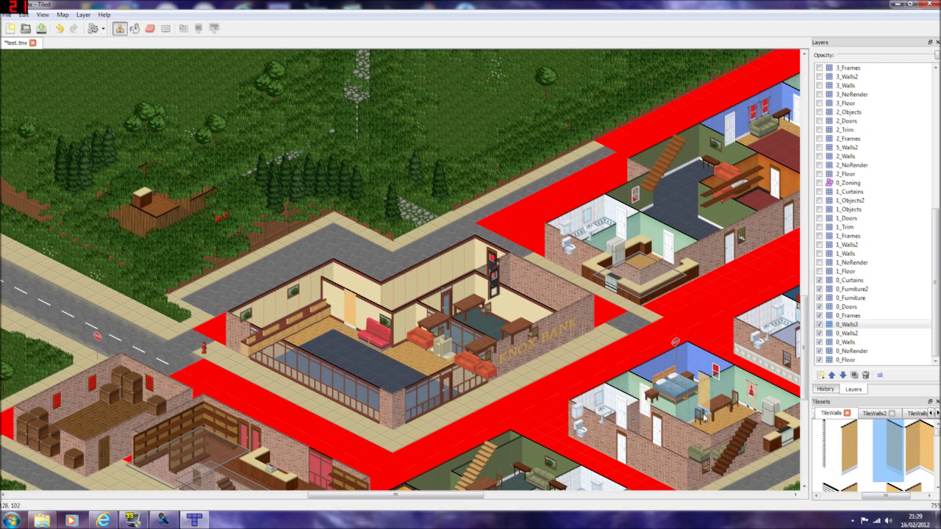
Pick a second, lighter TileWalls wall tile and make 0_Walls the drawing layer.
click(930, 496)
click(884, 459)
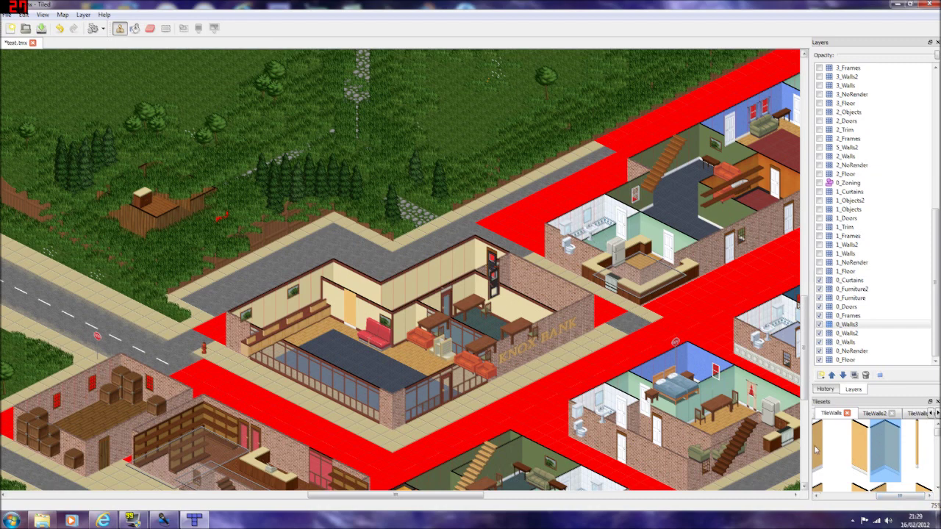
scroll(820, 496, down, 3)
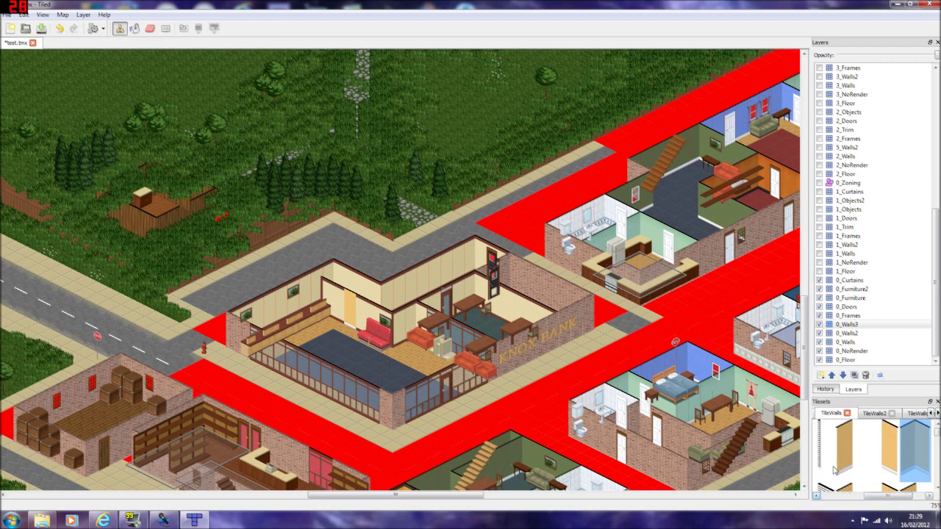
click(839, 451)
click(883, 448)
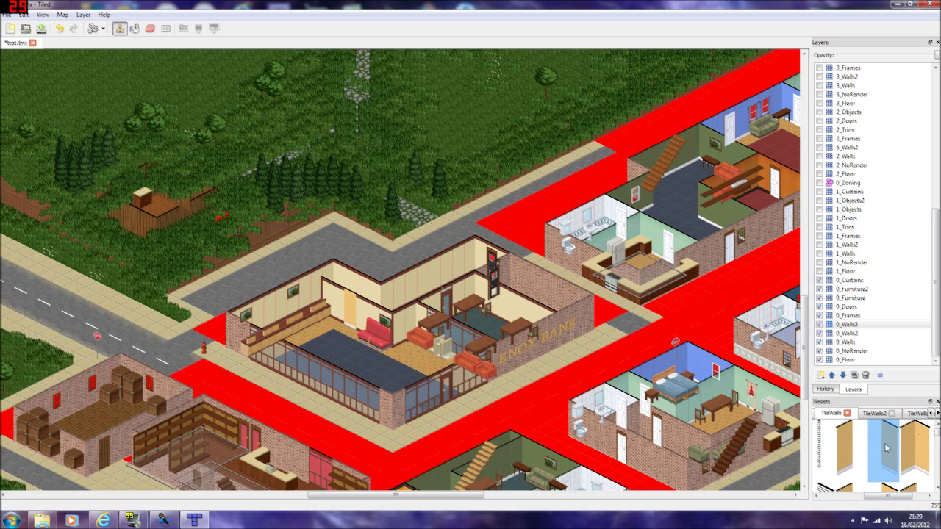
click(846, 342)
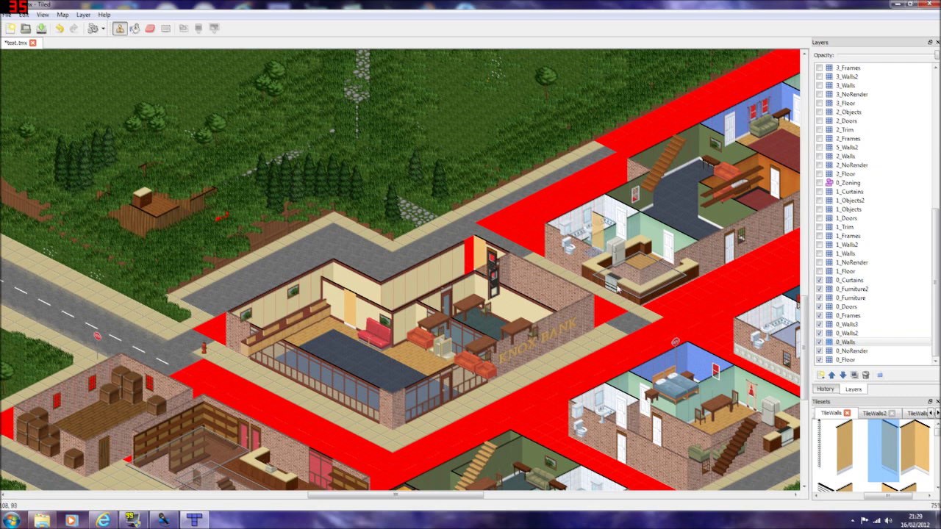
scroll(845, 466, right, 1)
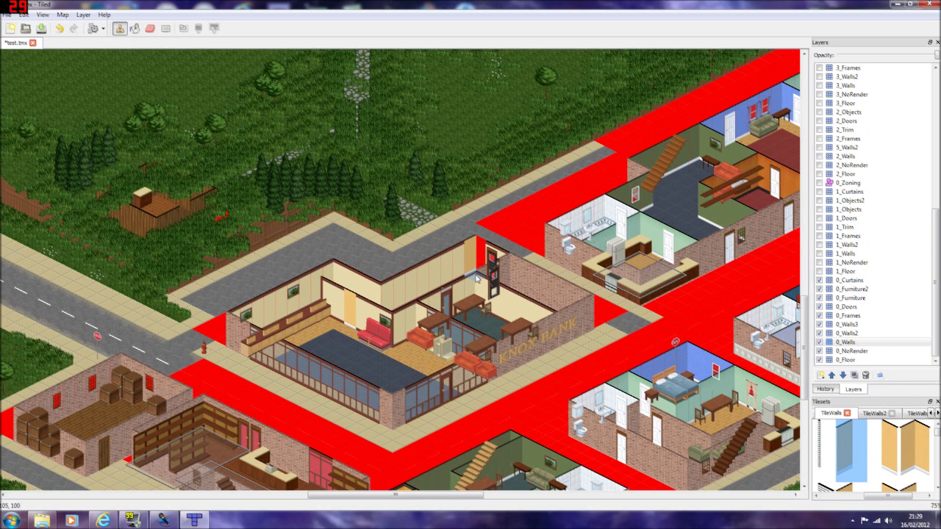
click(891, 457)
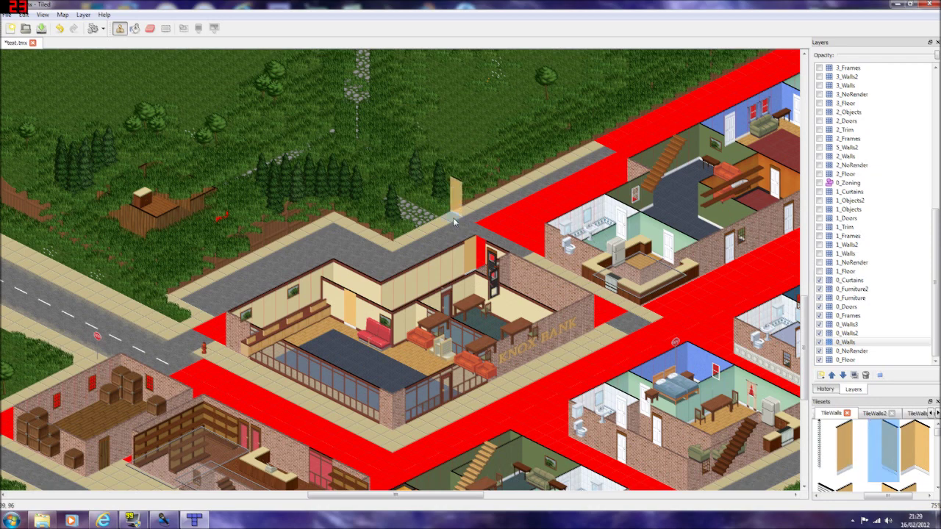
click(865, 340)
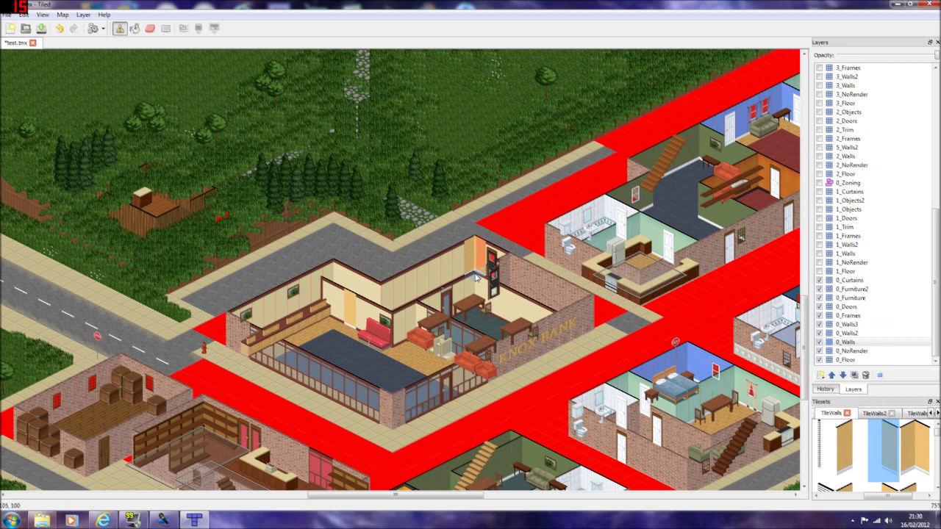
Stamp an orange wall piece on 0_Walls2 at the bank's corner, then return to 0_Walls.
click(860, 333)
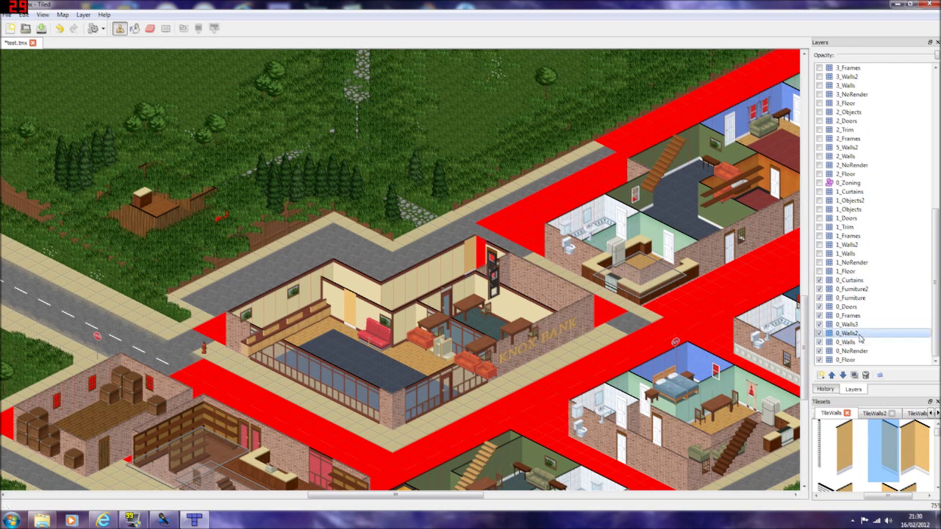
click(471, 279)
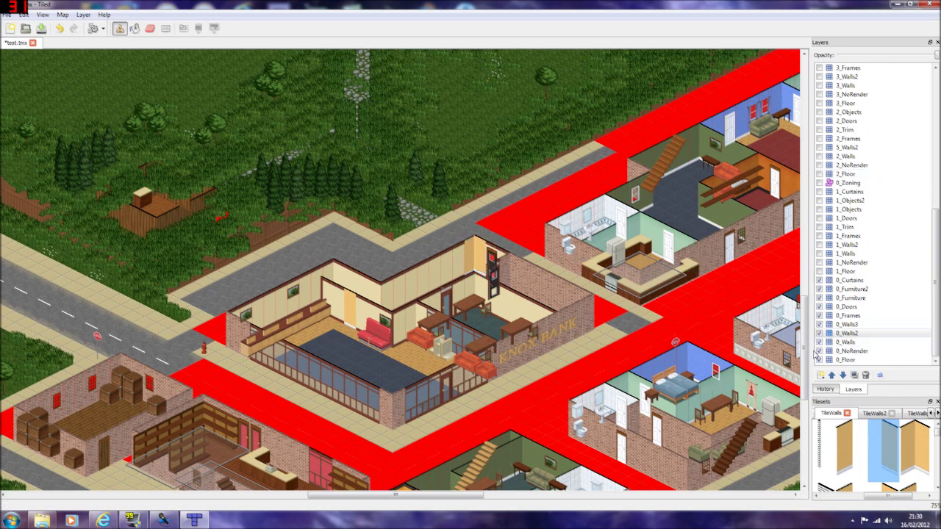
click(858, 334)
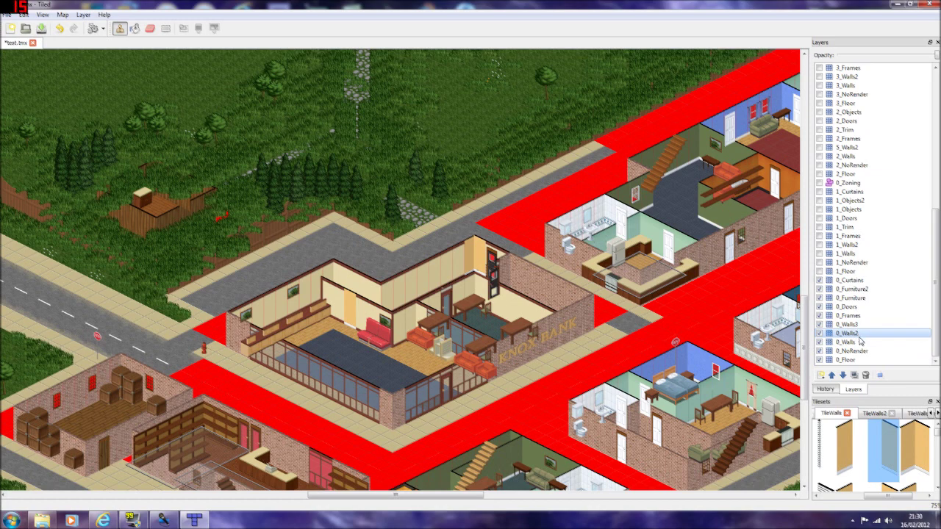
click(852, 343)
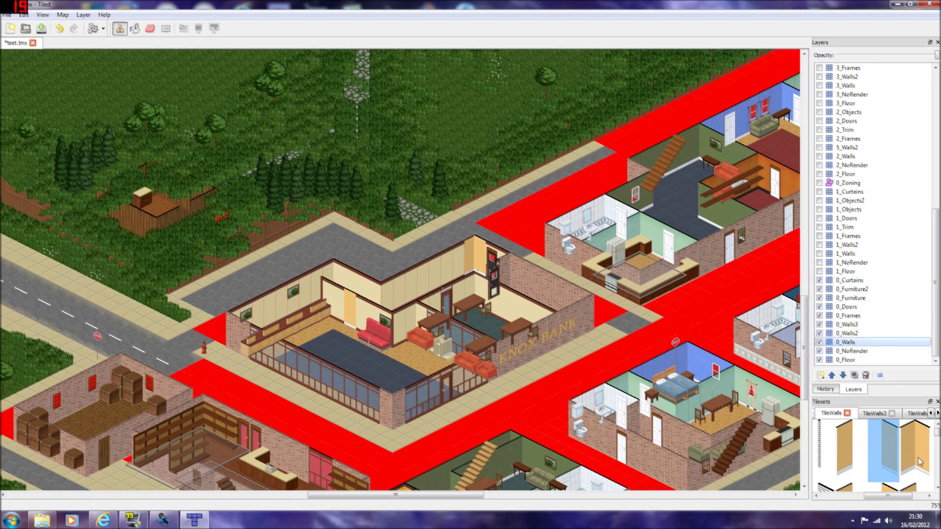
click(918, 466)
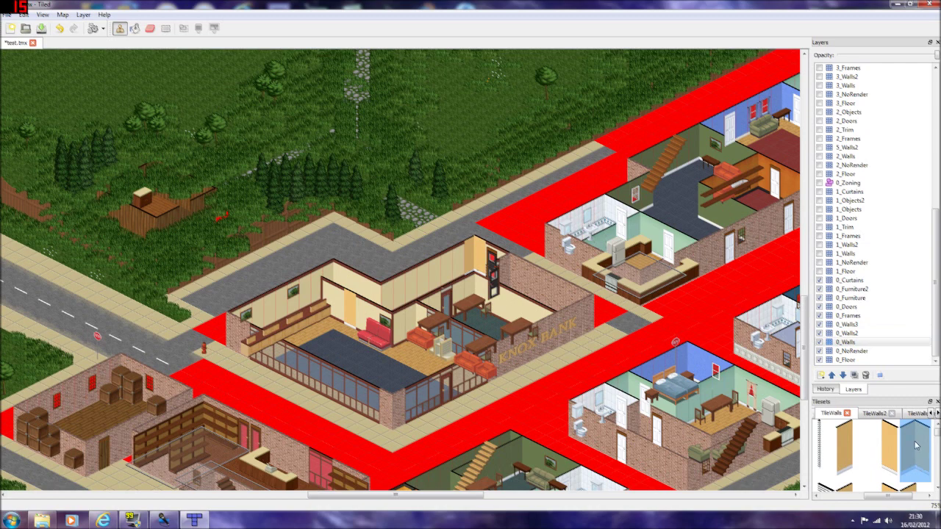
click(851, 344)
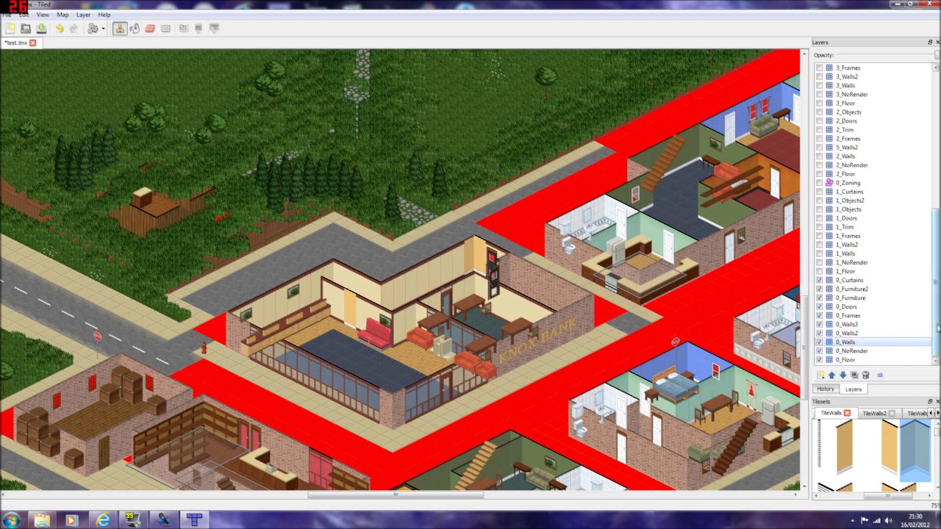
drag(937, 327, 937, 177)
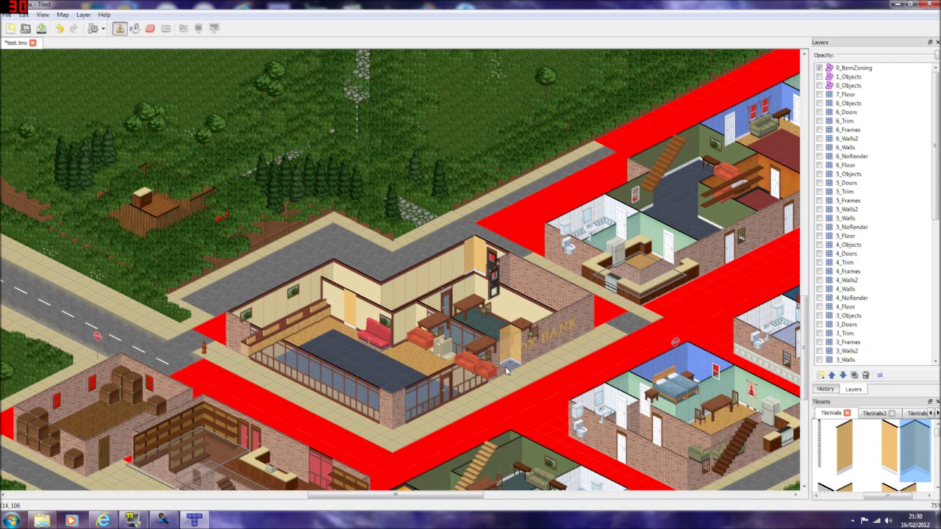
ctrl+scroll(506, 372, down, 1)
ctrl+scroll(505, 371, down, 1)
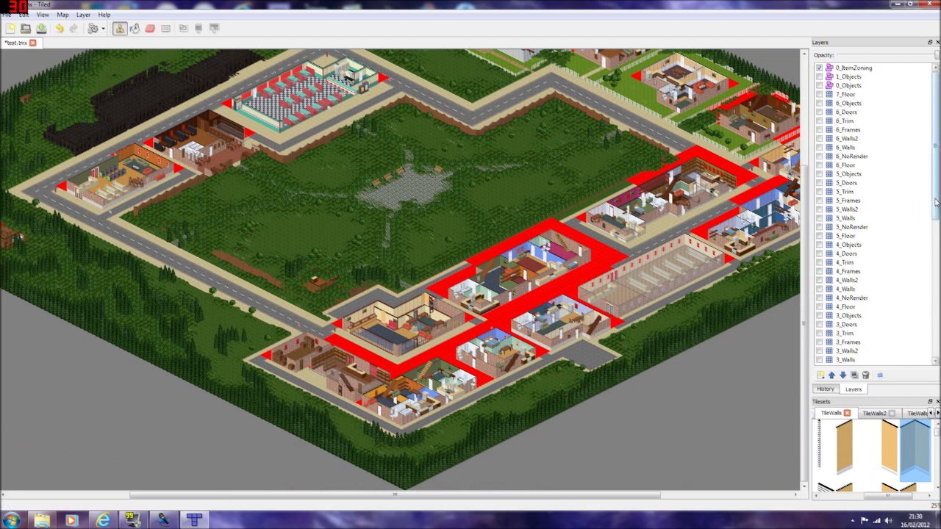
drag(935, 202, 936, 341)
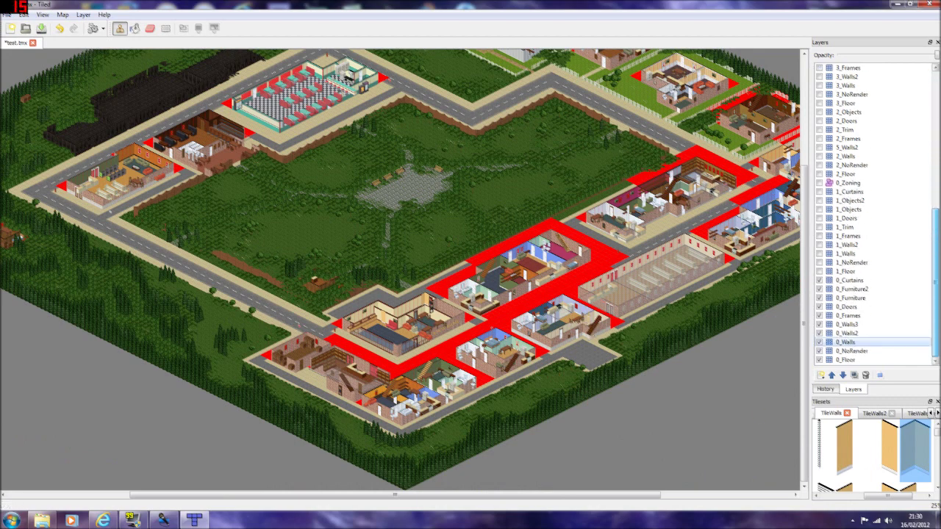
drag(936, 342, 936, 202)
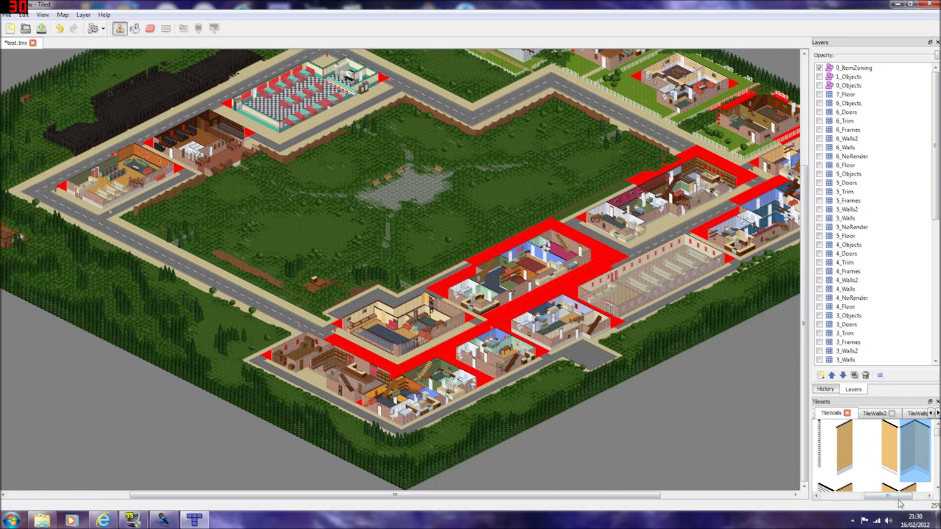
drag(886, 504, 837, 504)
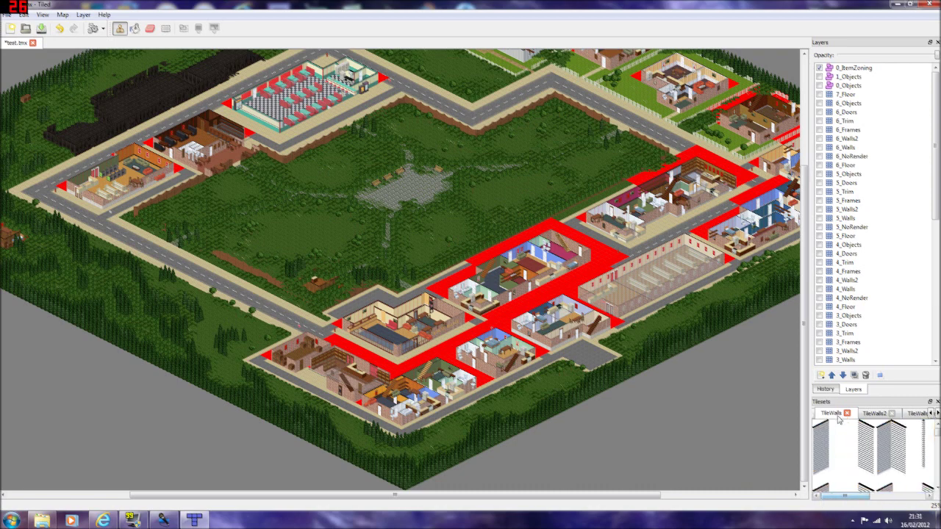
click(912, 418)
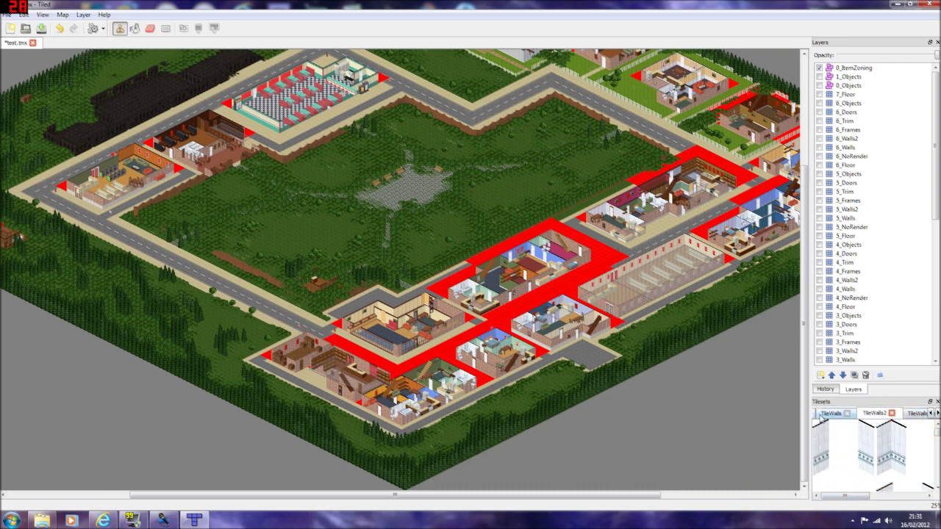
click(930, 413)
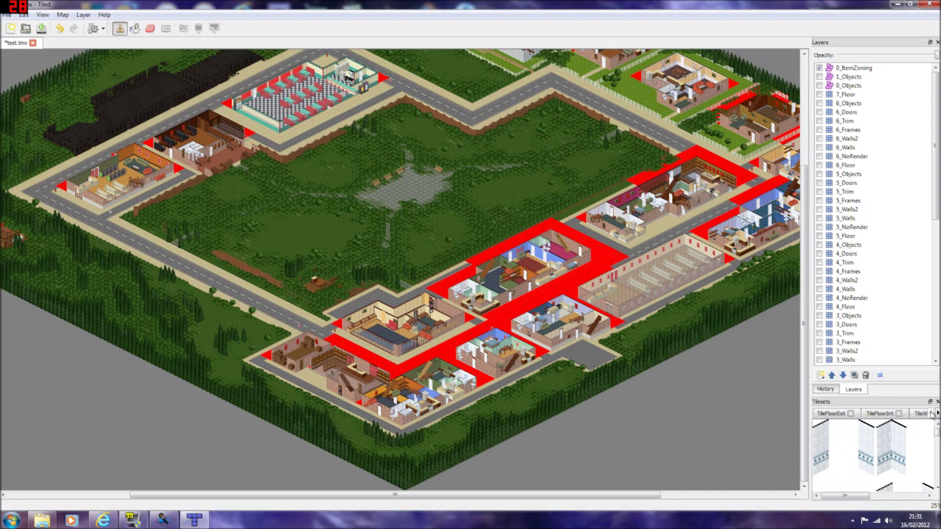
click(832, 415)
drag(851, 499, 931, 503)
click(891, 476)
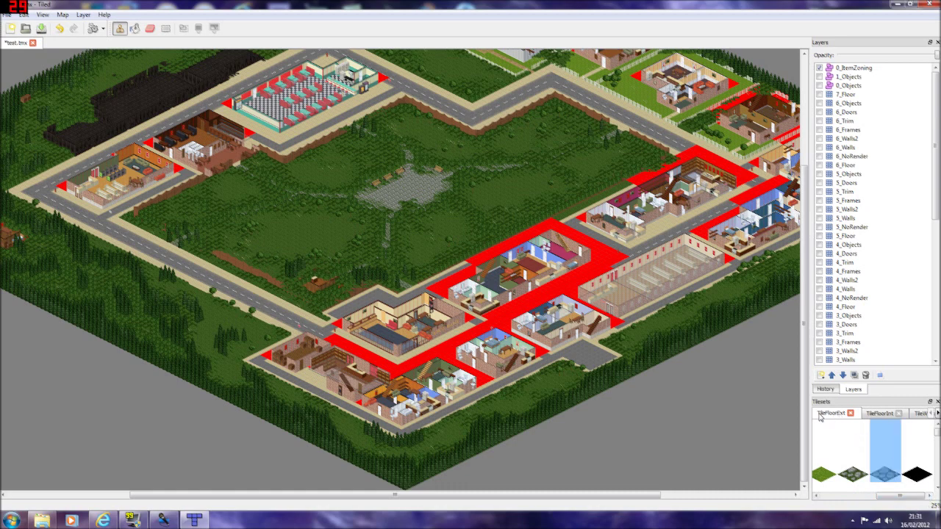
drag(936, 174, 937, 321)
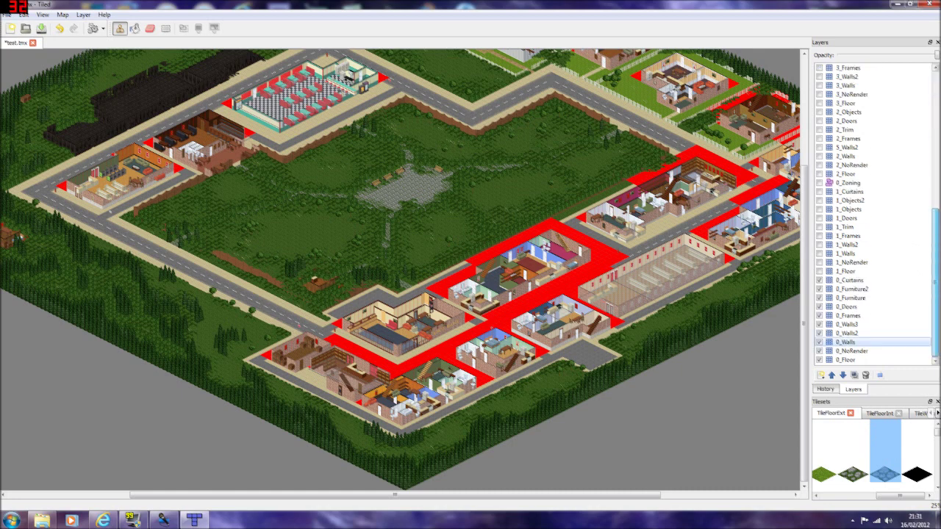
click(856, 360)
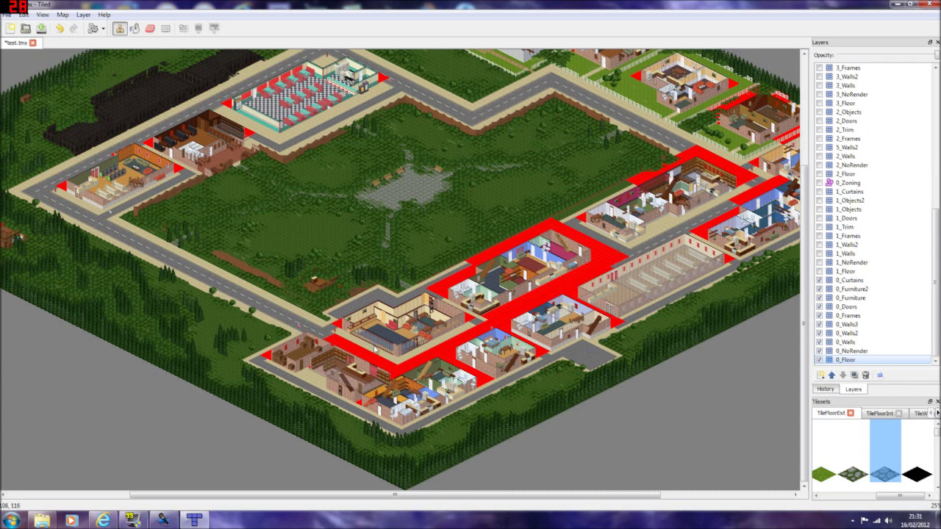
Paint a strip of grey cobblestone tiles across the road corner below the houses.
ctrl+scroll(379, 358, up, 2)
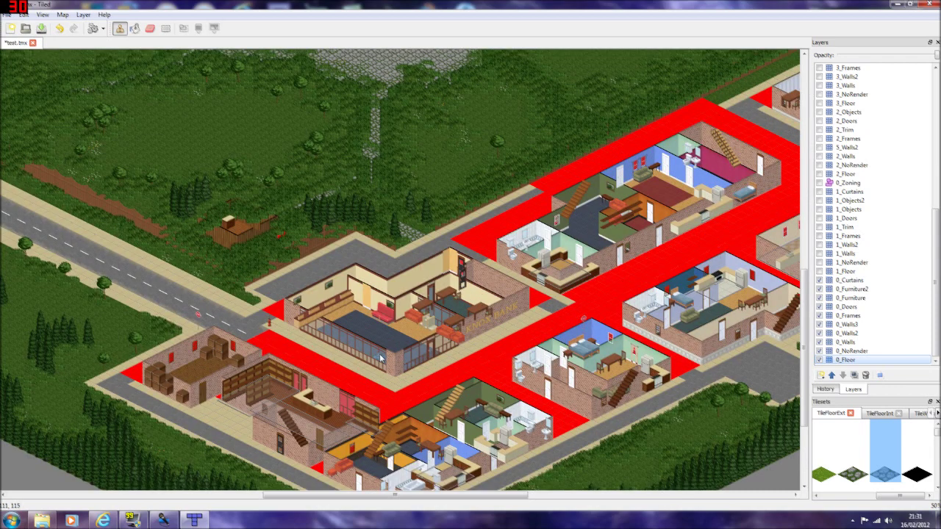
ctrl+scroll(380, 358, up, 1)
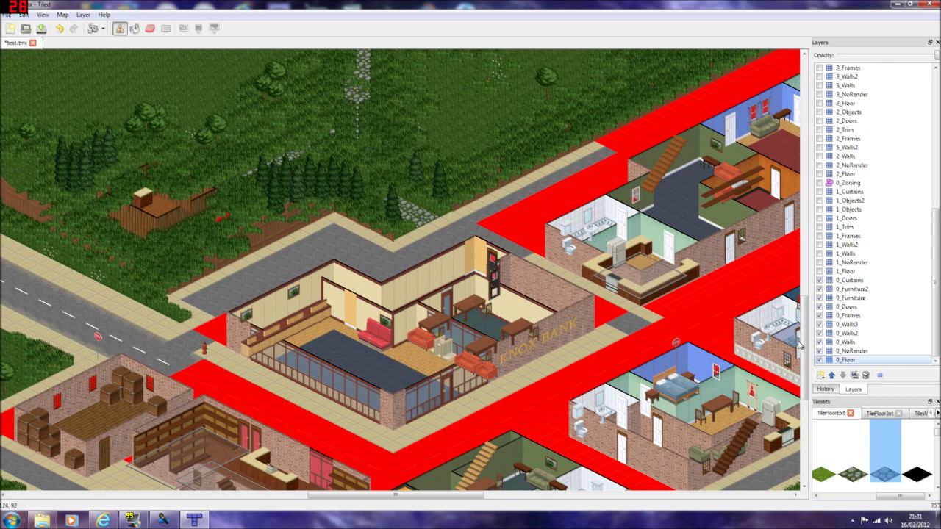
scroll(809, 368, down, 1)
scroll(808, 371, down, 7)
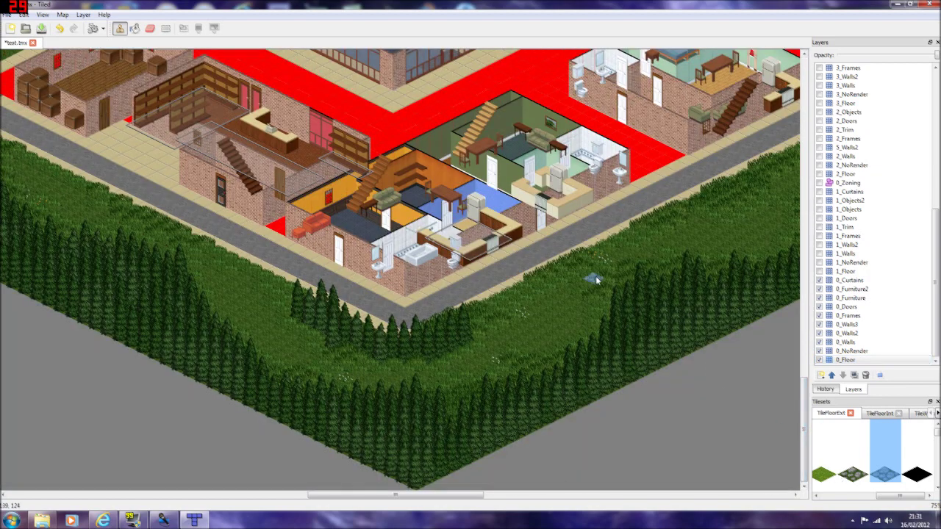
mouse_move(417, 311)
mouse_down()
mouse_move(444, 306)
mouse_move(432, 302)
mouse_move(440, 298)
mouse_move(468, 301)
mouse_move(451, 291)
mouse_move(477, 290)
mouse_move(464, 284)
mouse_move(475, 278)
mouse_move(500, 289)
mouse_move(483, 273)
mouse_move(513, 253)
mouse_up()
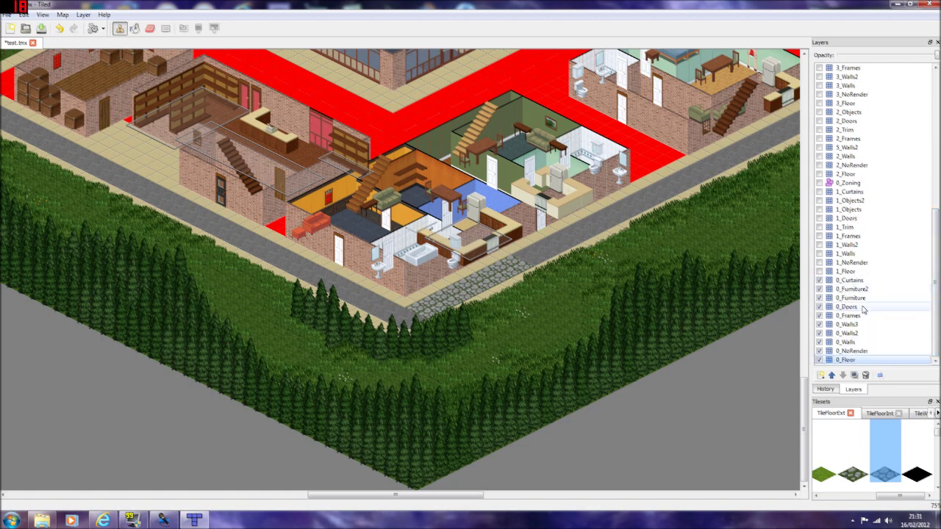
Switch editing to the 0_Frames layer and pick the green grass tile.
click(865, 343)
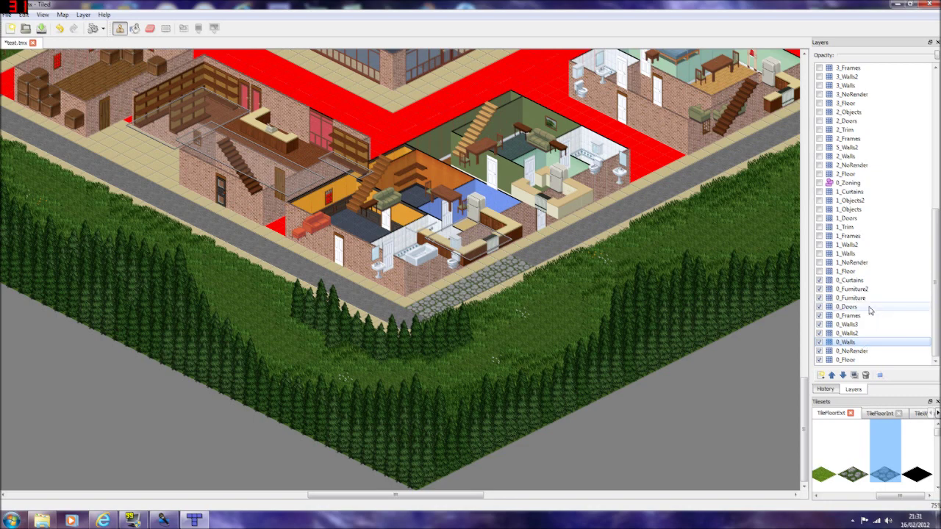
click(868, 306)
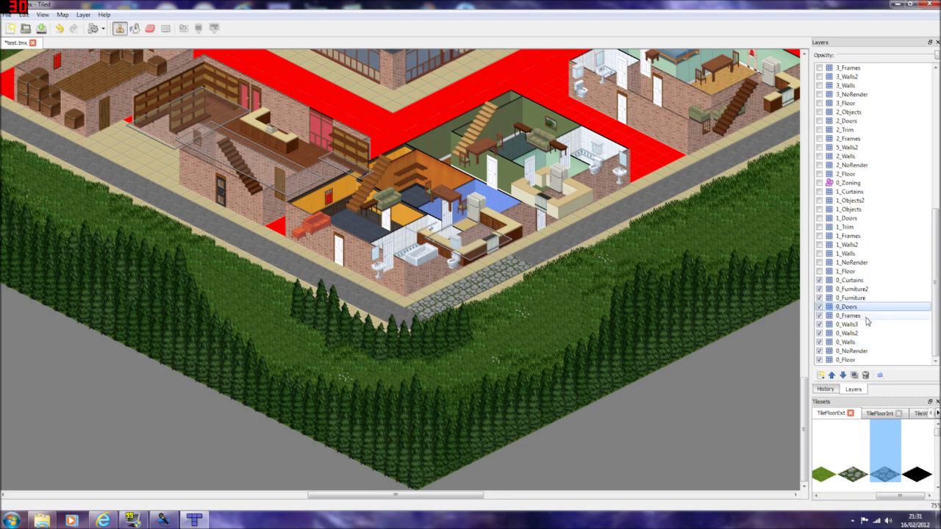
click(866, 316)
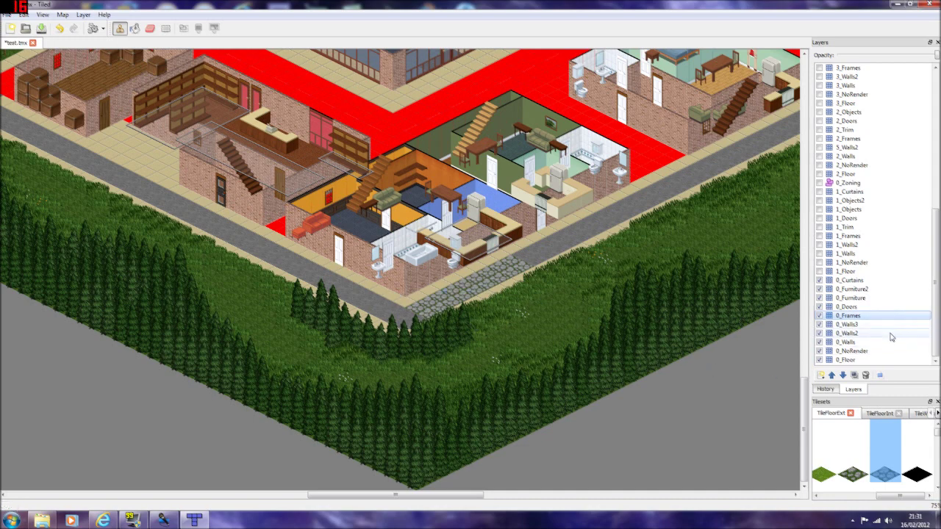
click(825, 474)
Paint grass beside the cobblestones, then hide and reshow 0_Frames and 0_Floor to check them.
mouse_move(428, 309)
mouse_down()
mouse_move(518, 266)
mouse_move(470, 279)
mouse_move(431, 317)
mouse_move(465, 263)
mouse_up()
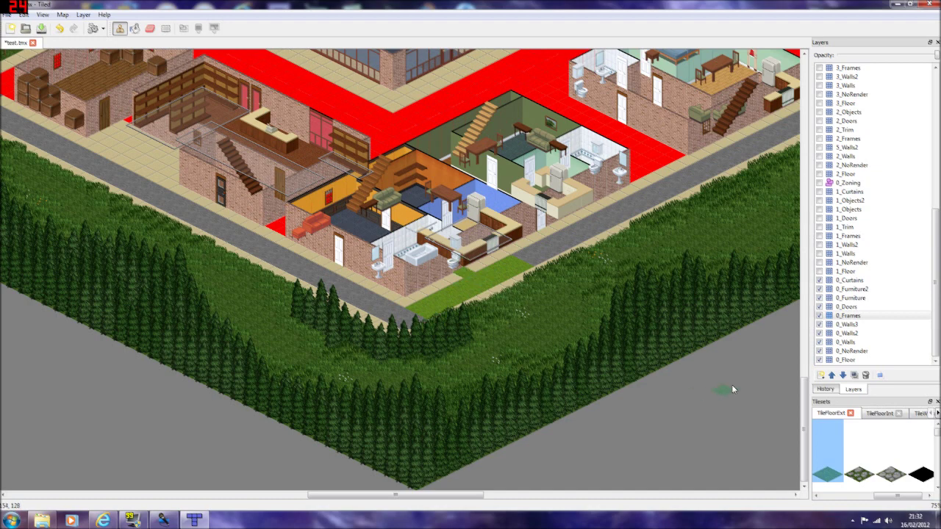
drag(887, 496, 856, 500)
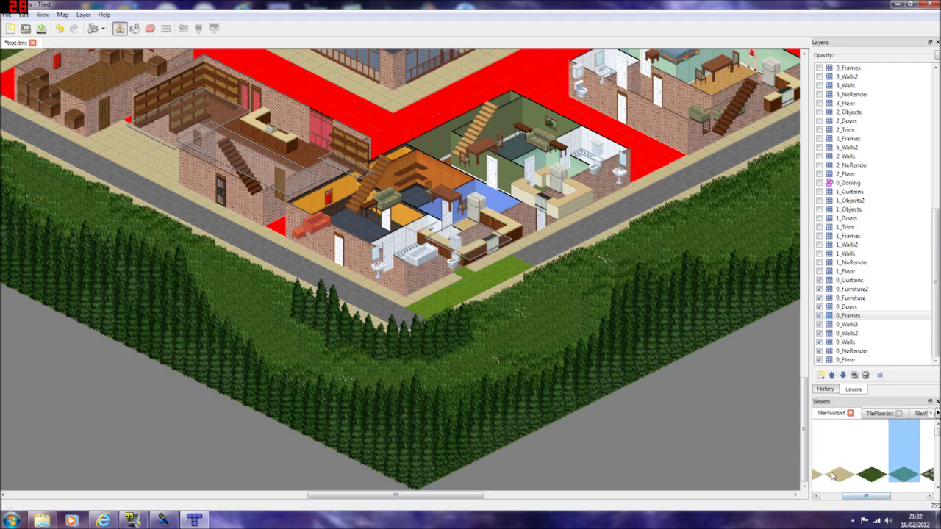
click(832, 474)
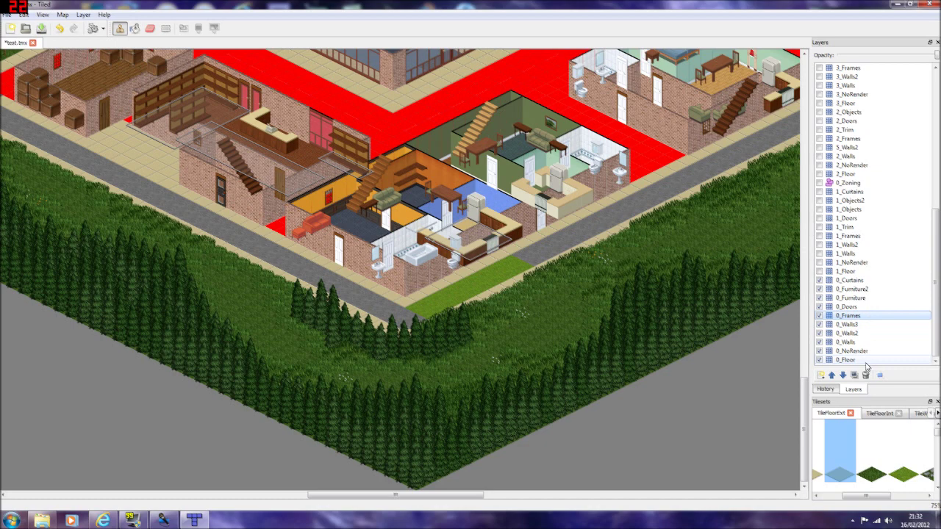
click(820, 316)
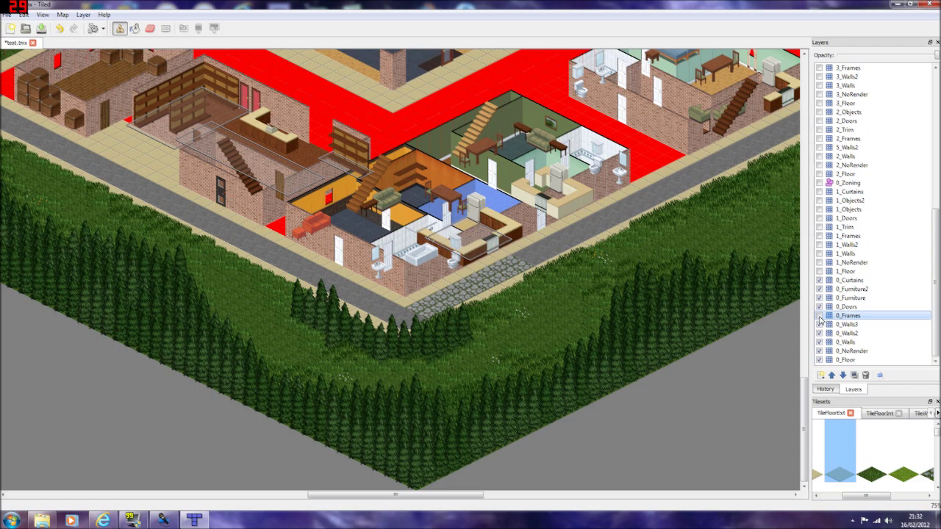
click(819, 316)
click(819, 361)
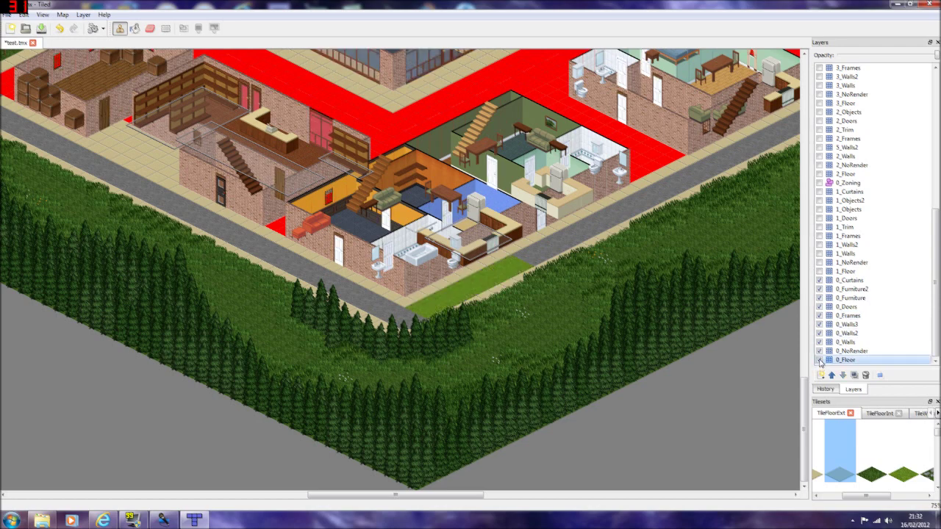
click(820, 360)
click(852, 316)
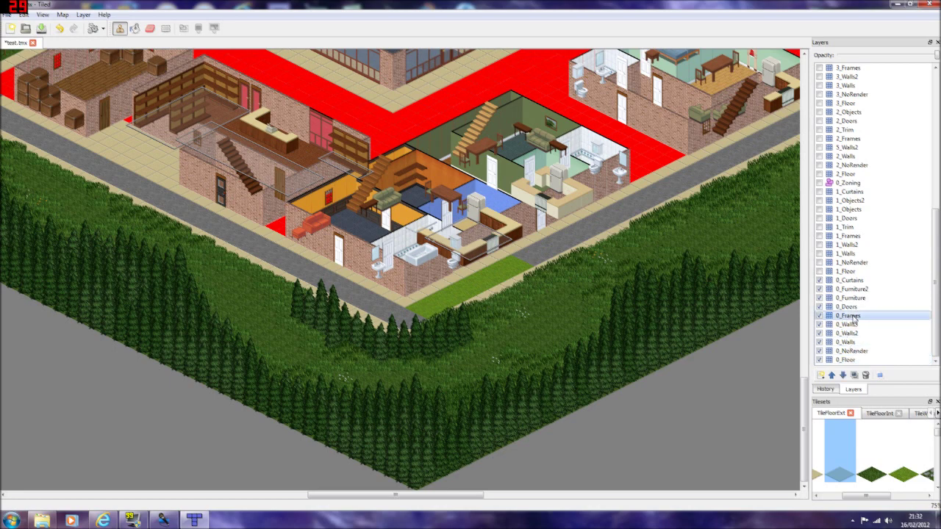
Undo all the grass and cobblestone painting, then make 0_Floor the editing layer.
click(60, 28)
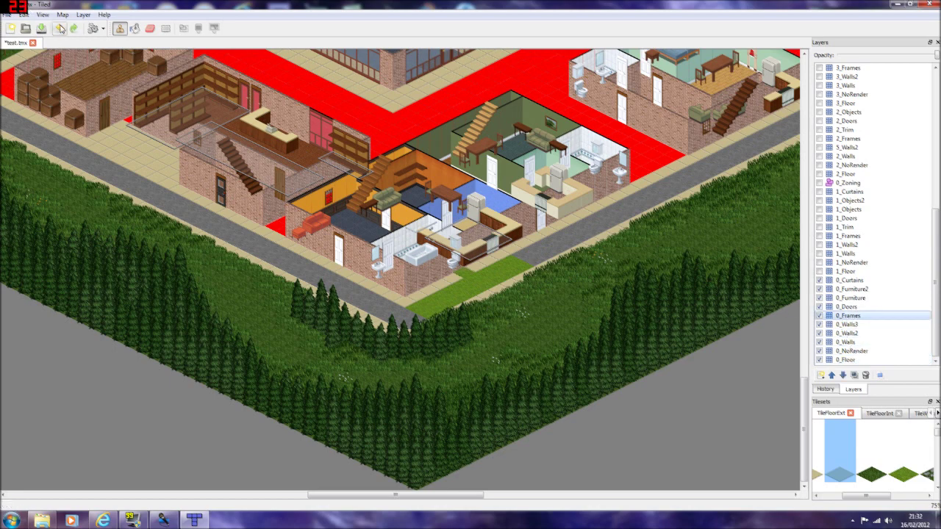
click(60, 28)
click(60, 28)
click(59, 28)
click(60, 27)
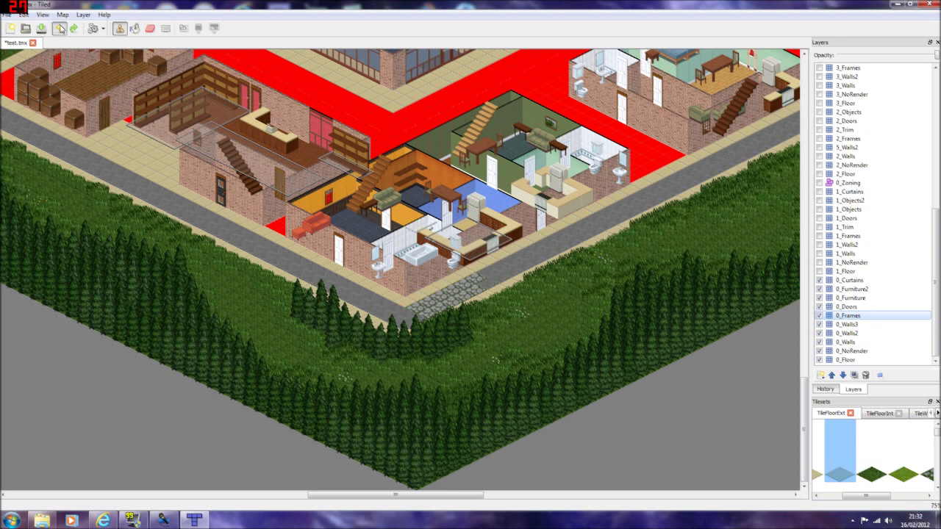
click(59, 27)
click(60, 28)
click(59, 28)
click(59, 28)
click(60, 28)
click(59, 28)
click(60, 28)
click(59, 28)
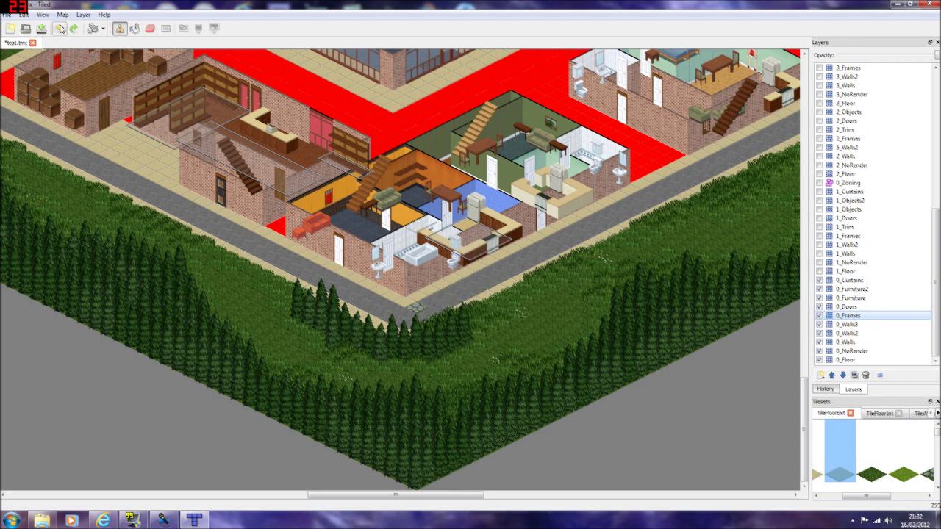
click(60, 28)
click(851, 359)
Paint a short row of TileFloorExt cobblestone tiles along the road on 0_Floor.
click(929, 497)
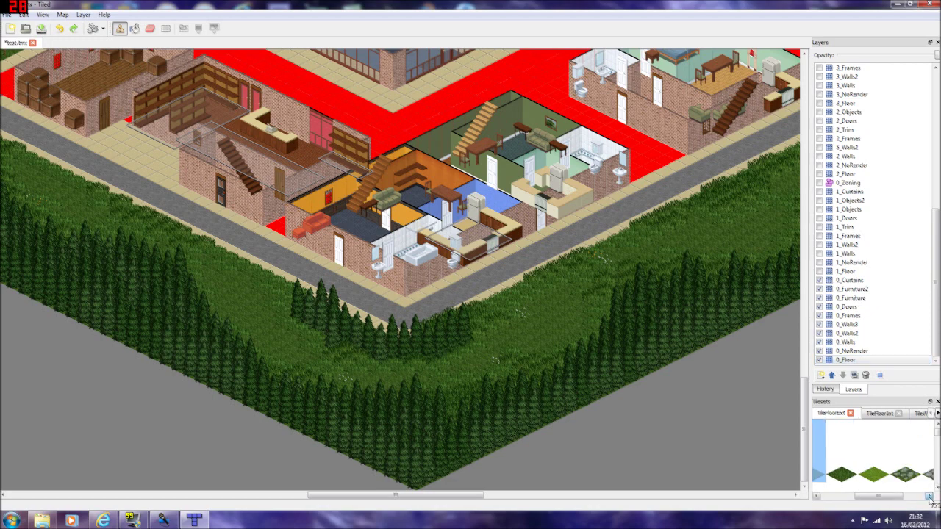
click(930, 500)
click(908, 474)
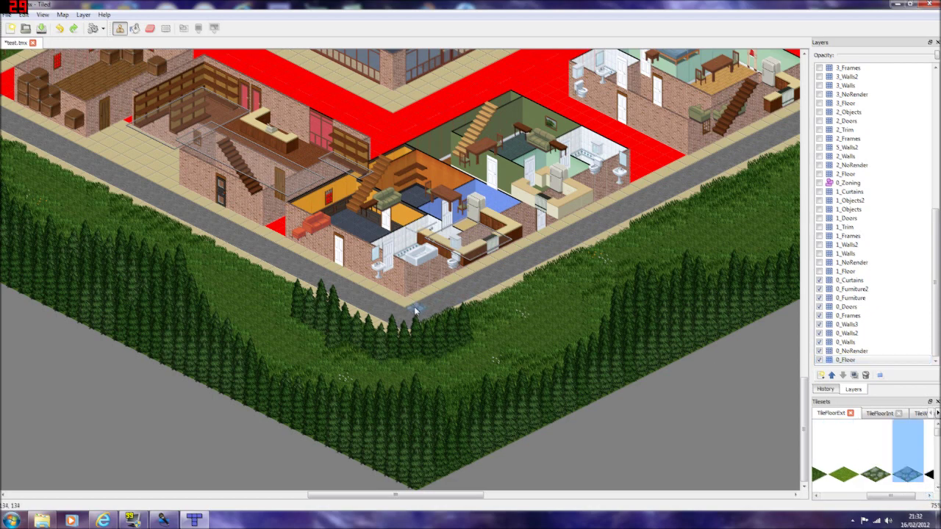
mouse_move(417, 312)
mouse_down()
mouse_move(526, 257)
mouse_move(502, 281)
mouse_move(426, 312)
mouse_up()
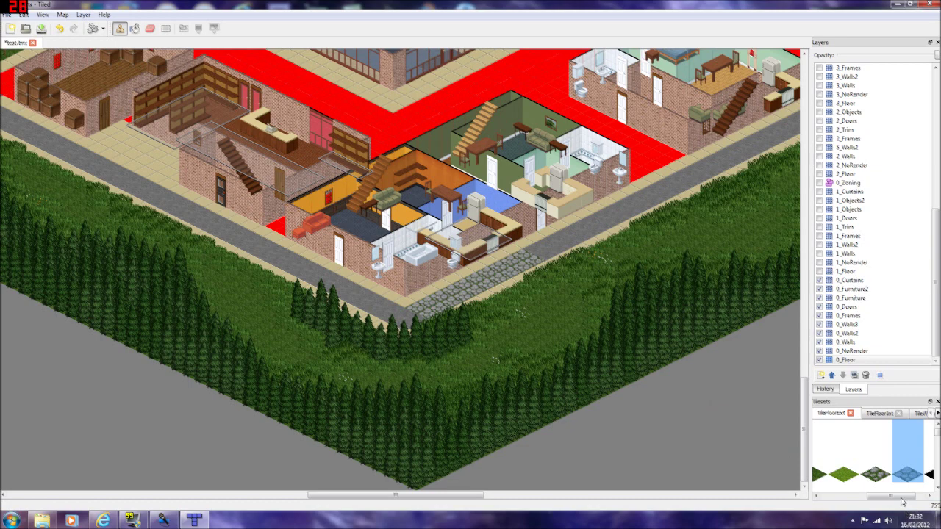
drag(903, 499, 845, 500)
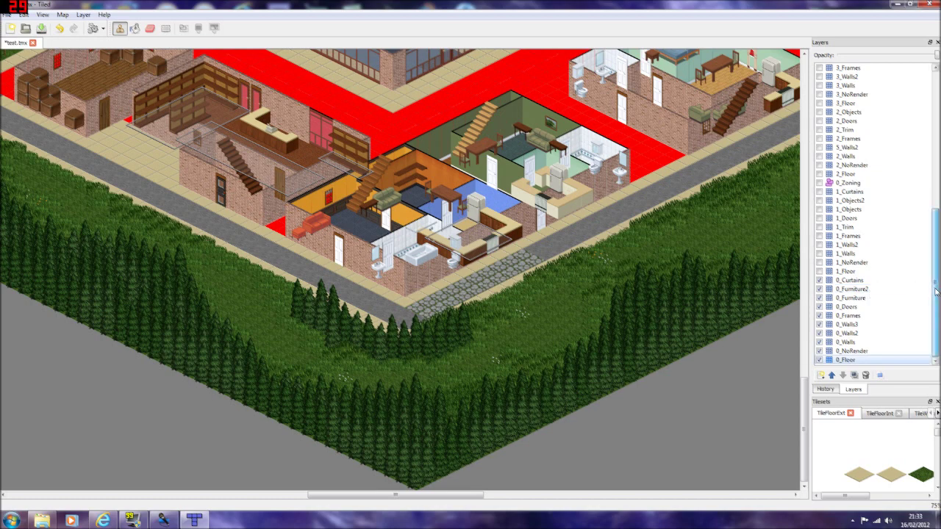
mouse_move(935, 292)
mouse_down()
mouse_move(935, 233)
mouse_move(935, 294)
mouse_up()
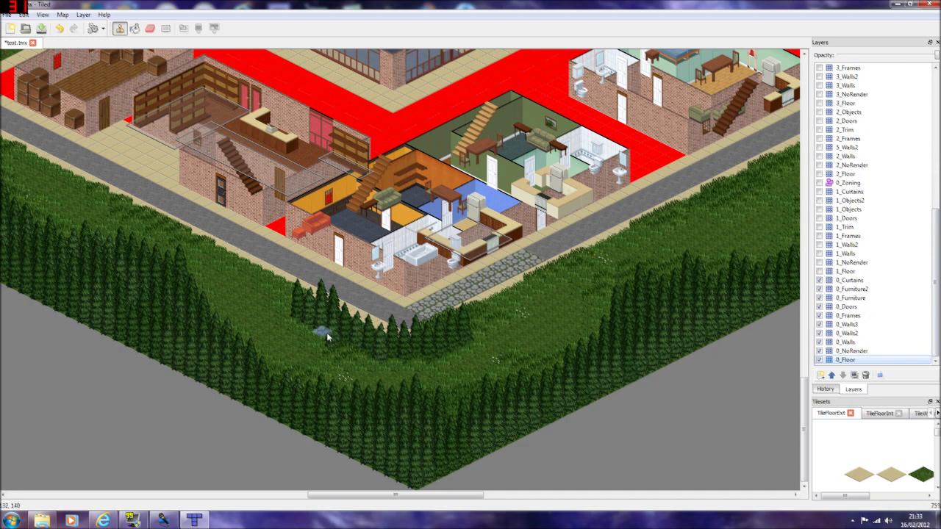
Save the map via Save As as test.tmx in the Desktop folder.
click(7, 15)
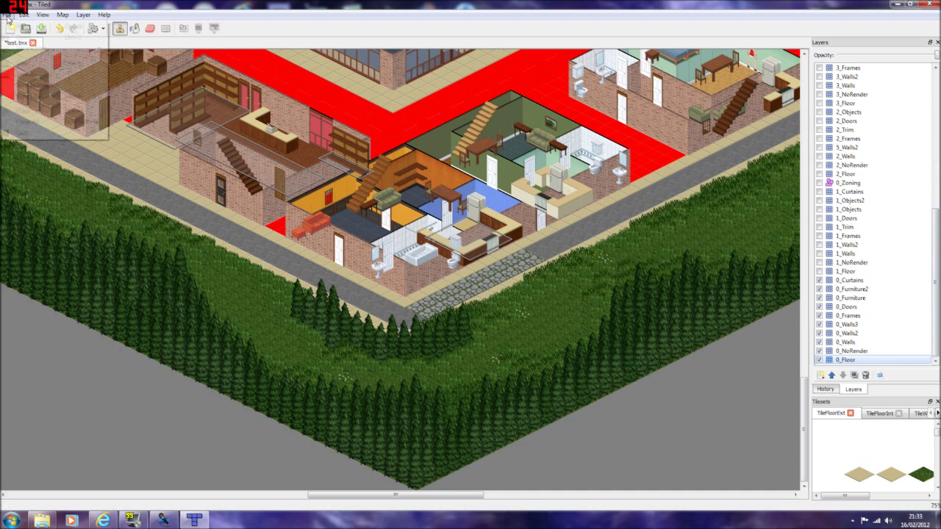
click(44, 77)
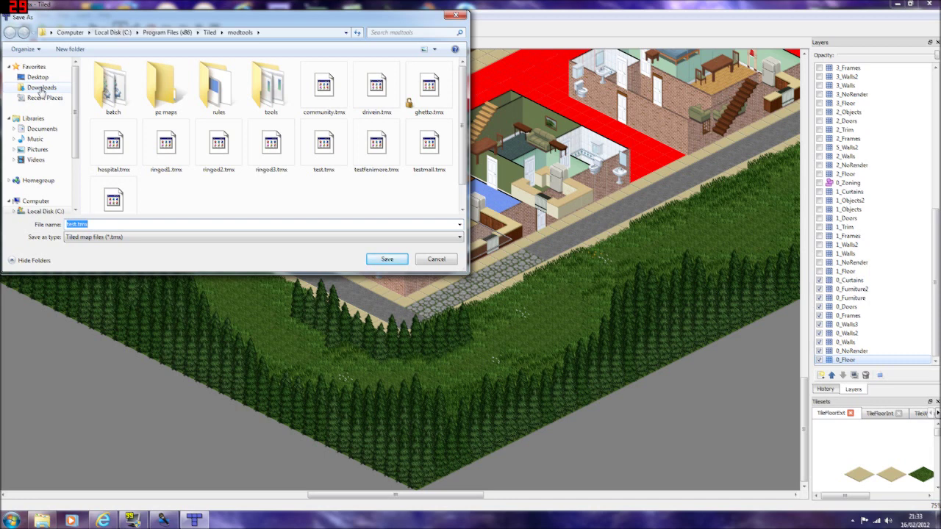
click(38, 77)
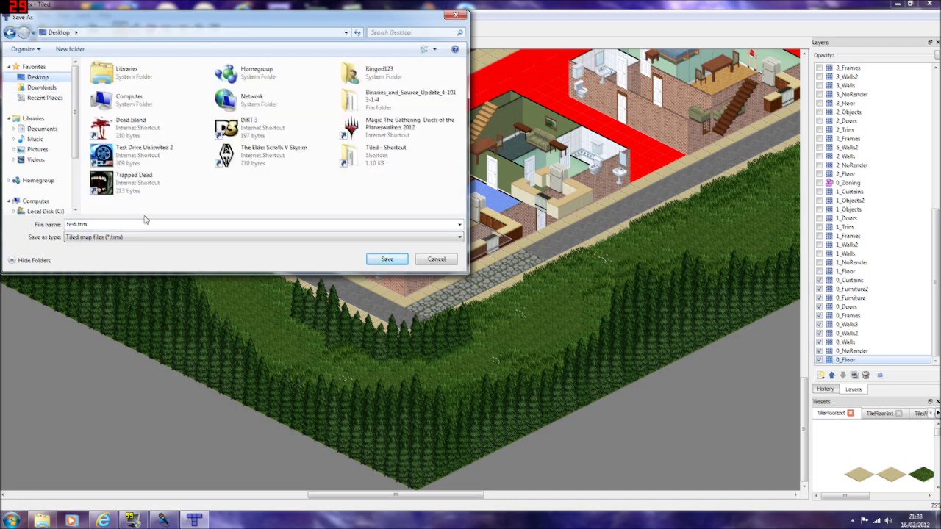
click(386, 259)
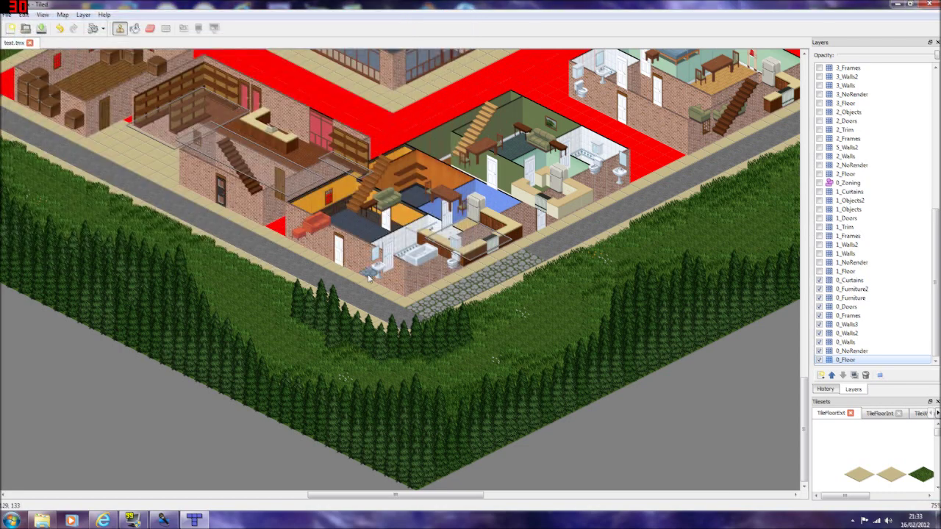
Close Tiled and cut the saved test.tmx from the desktop.
click(933, 6)
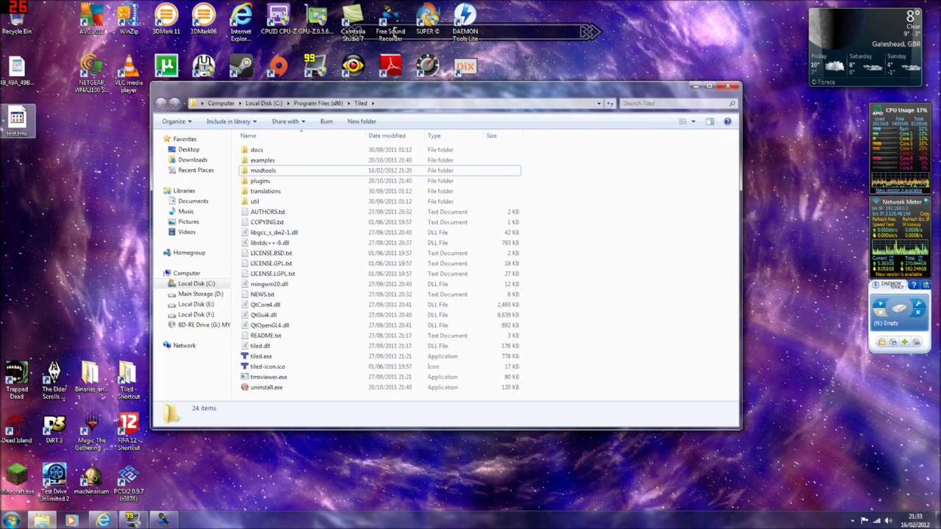
click(28, 130)
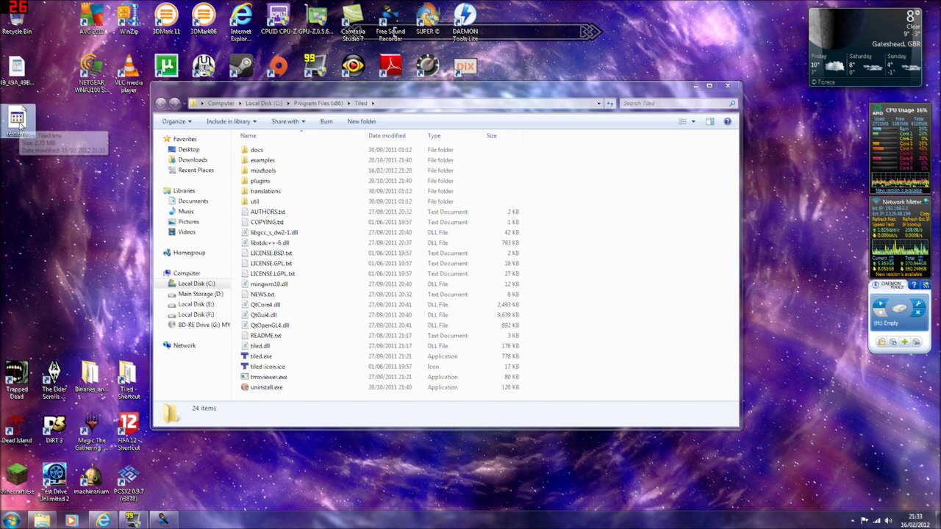
right_click(19, 122)
click(67, 238)
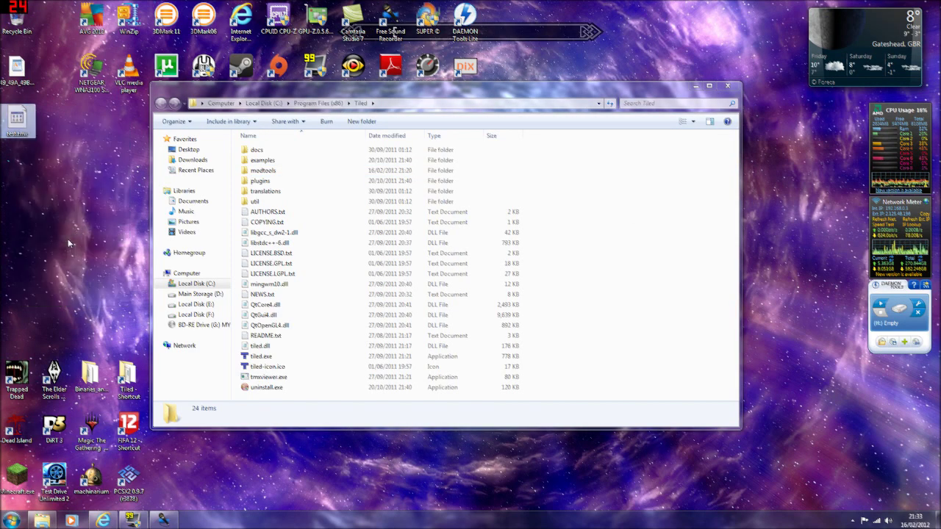
Paste test.tmx into D:\project zomboid\1.5d\media, replacing the original, then return to 1.5d.
click(206, 295)
double_click(284, 286)
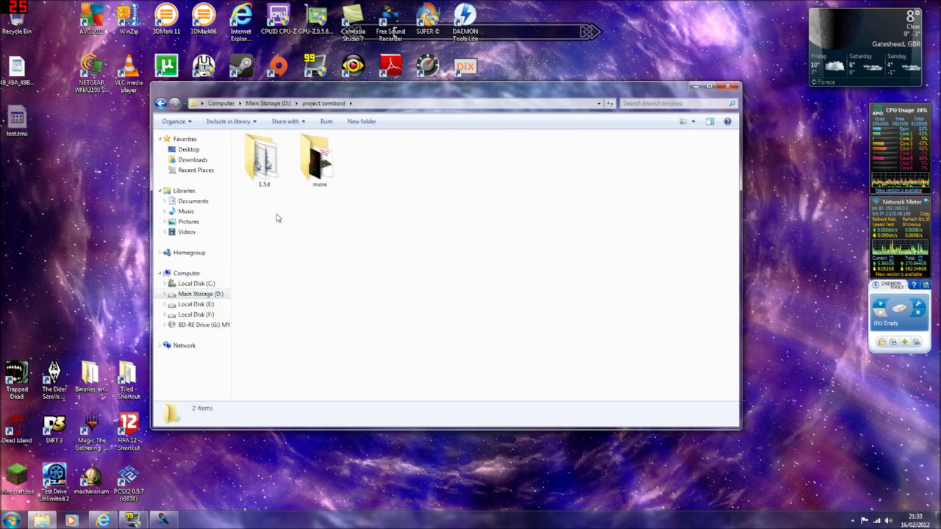
double_click(258, 160)
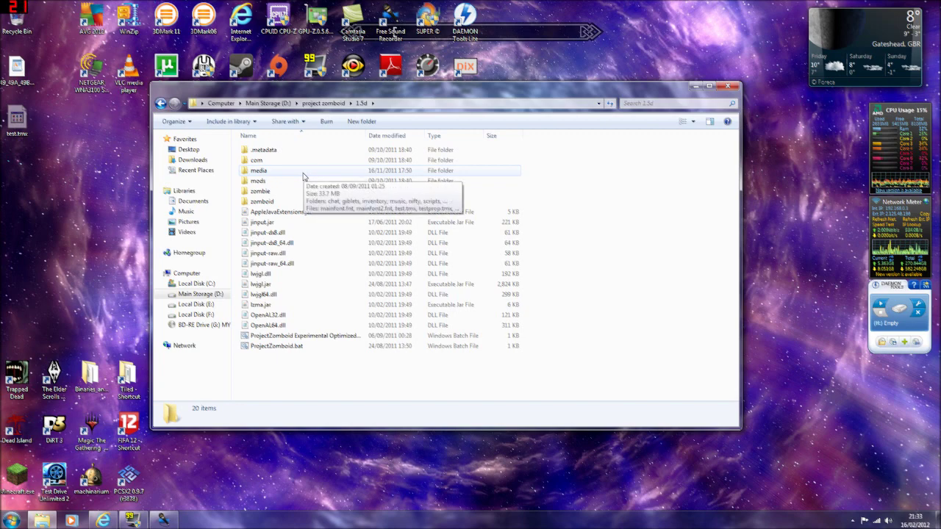
double_click(302, 177)
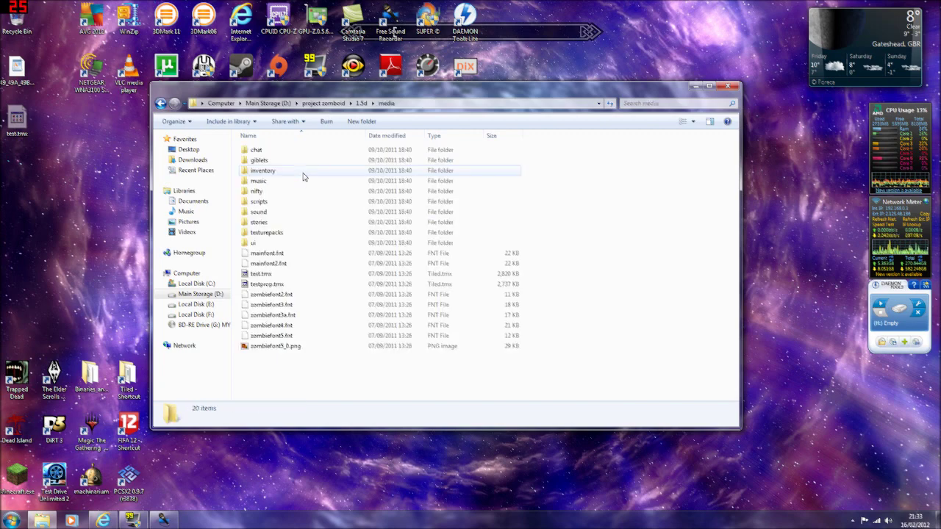
right_click(311, 374)
click(357, 305)
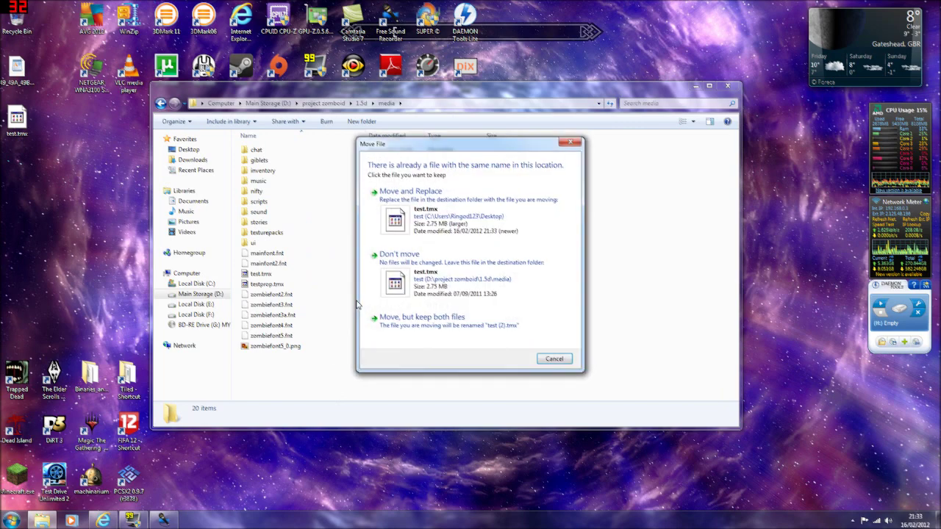
click(442, 204)
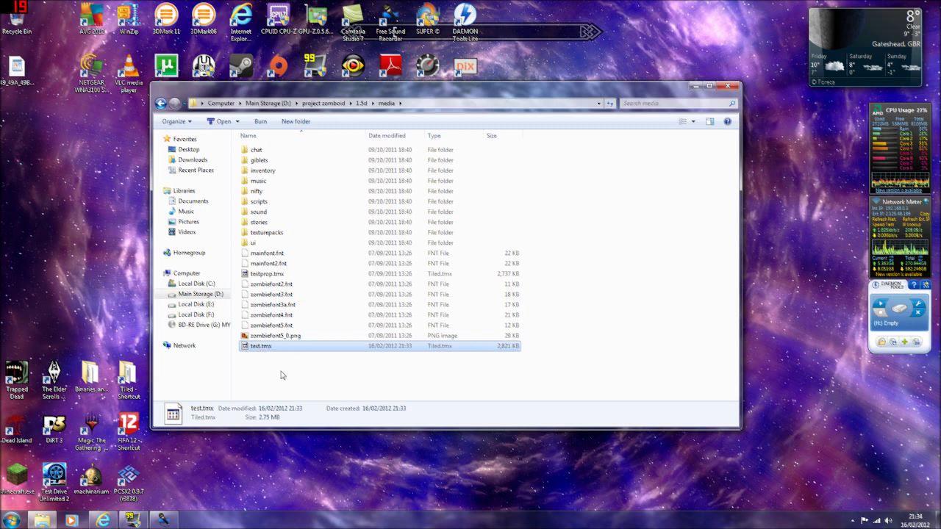
click(496, 378)
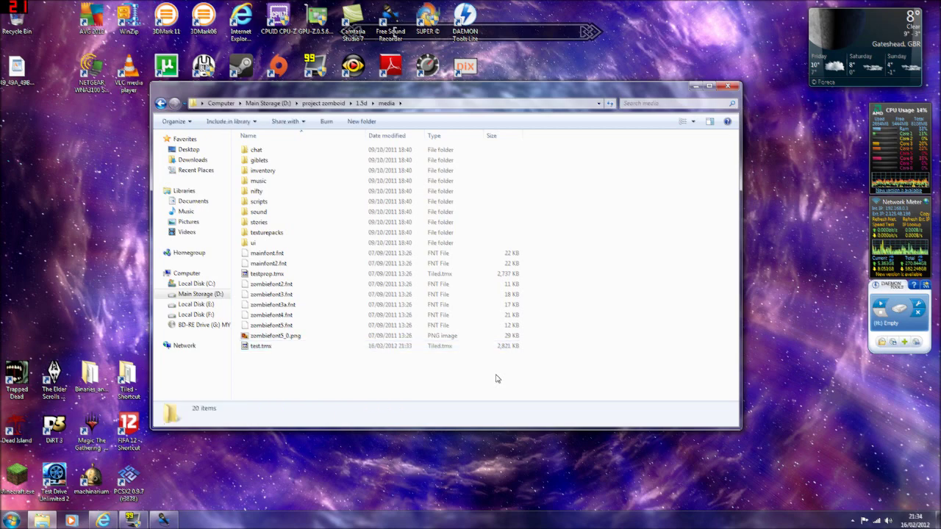
click(160, 104)
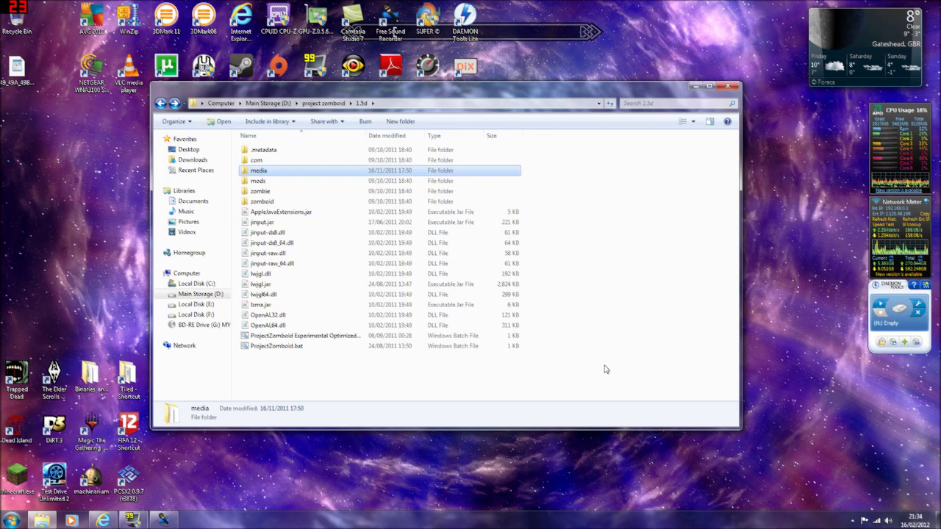
Close Explorer and, in Internet Explorer, go Board index > PZ Modding > Completed Mods.
click(727, 86)
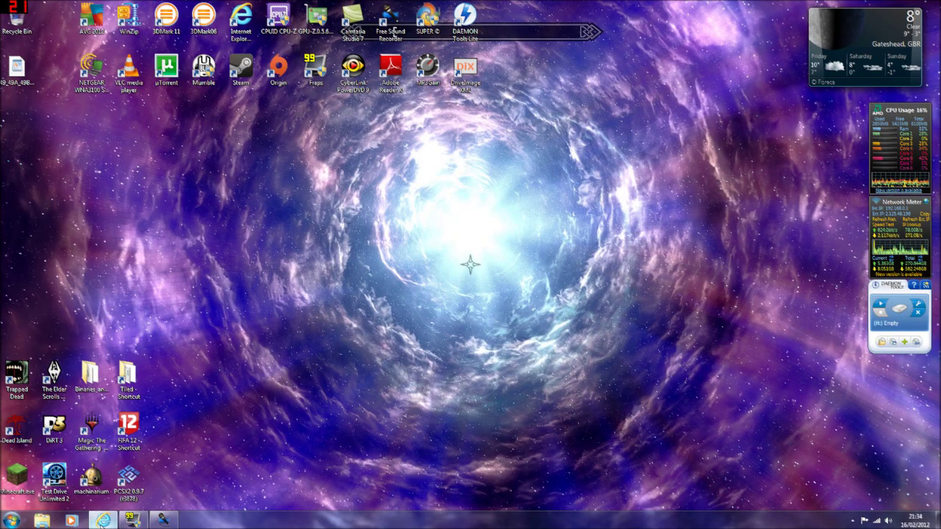
click(103, 520)
scroll(711, 164, up, 2)
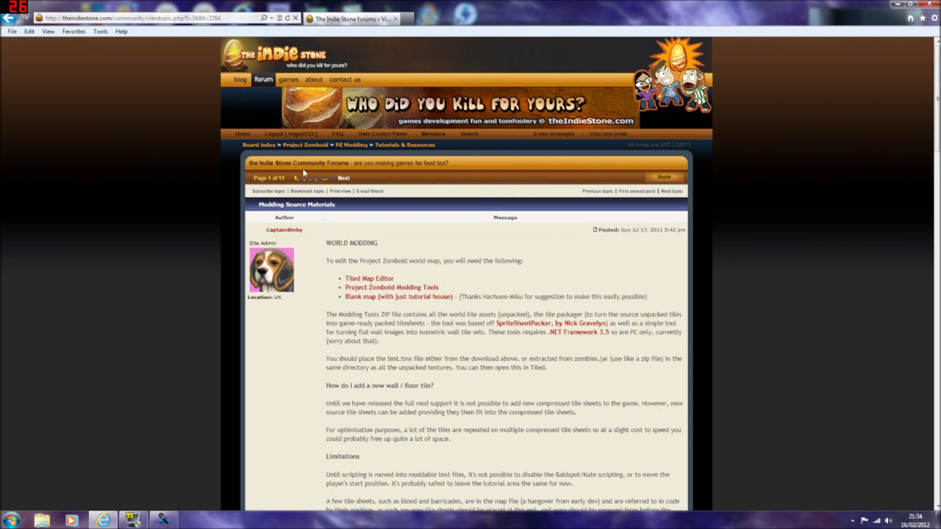
click(258, 146)
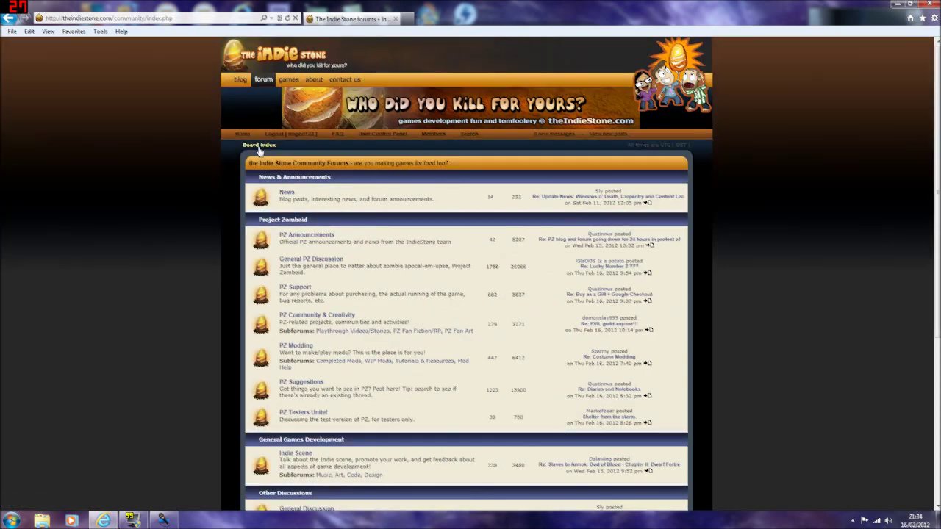
click(297, 346)
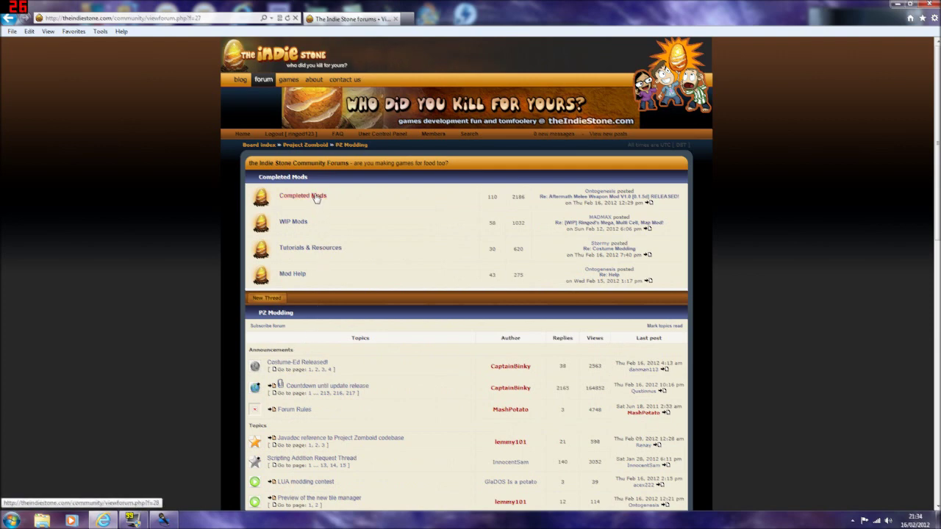
click(315, 197)
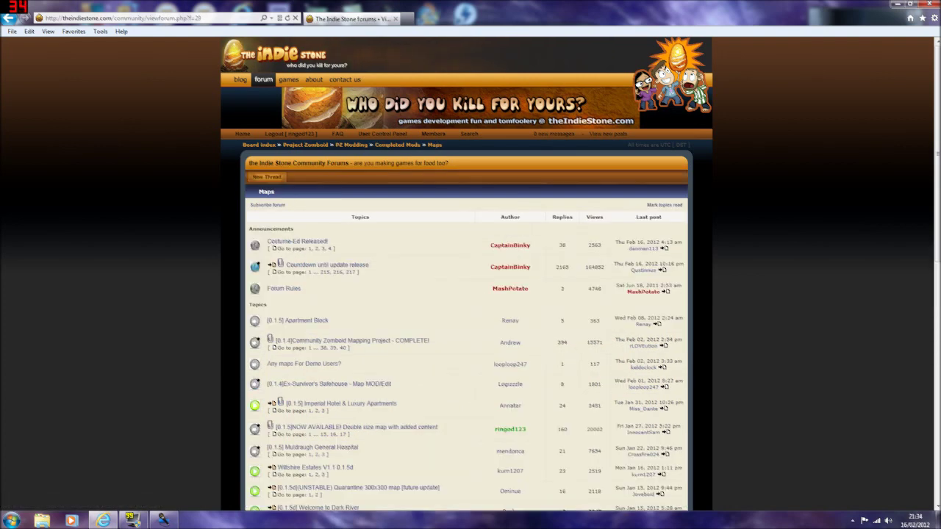
Open the double size map topic and scroll to its test.rar attachment.
scroll(686, 300, down, 1)
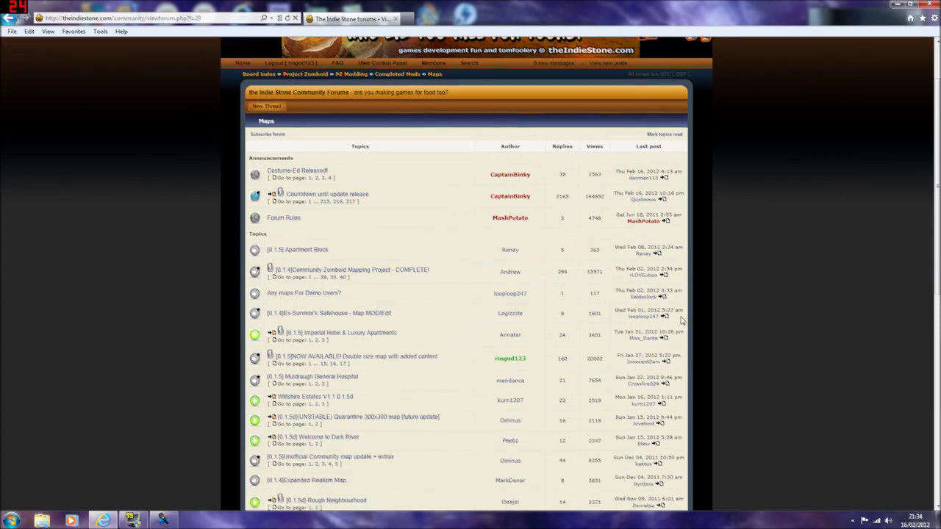
click(330, 358)
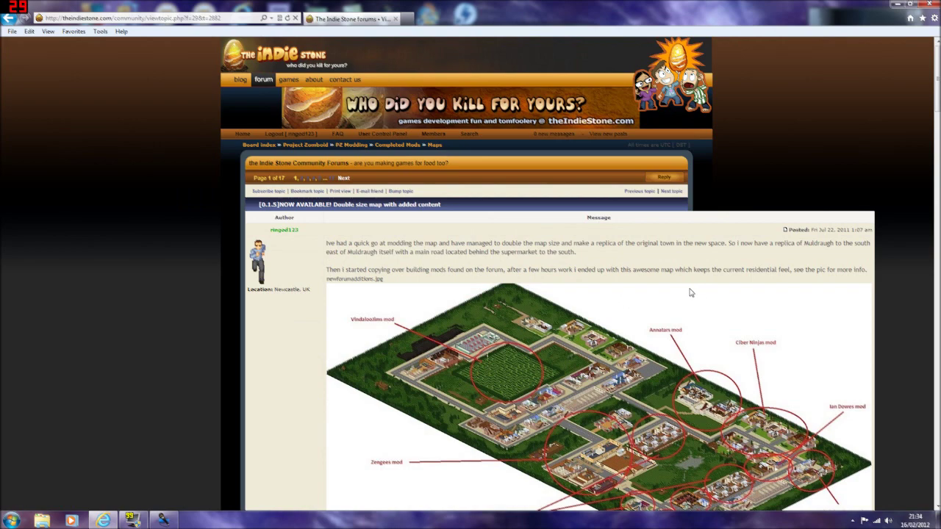
scroll(885, 177, down, 4)
scroll(885, 177, up, 2)
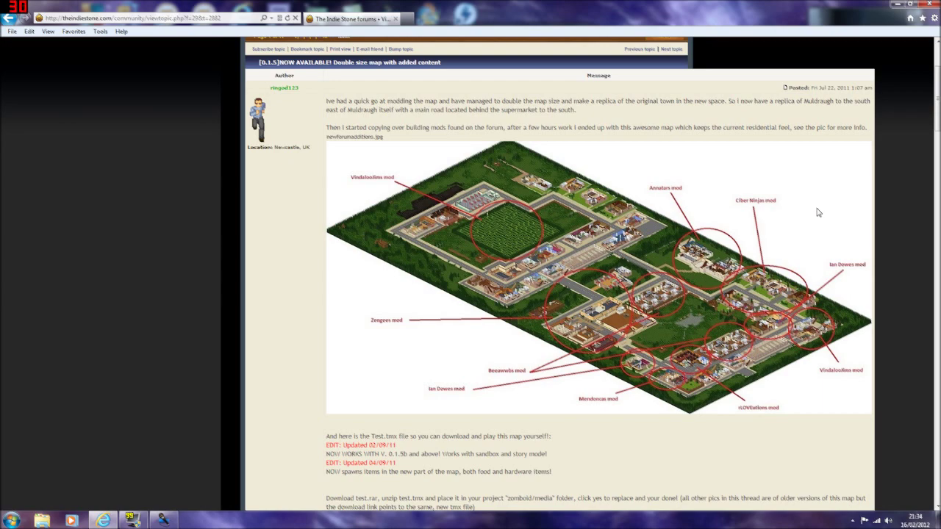
scroll(817, 212, down, 4)
scroll(801, 205, up, 1)
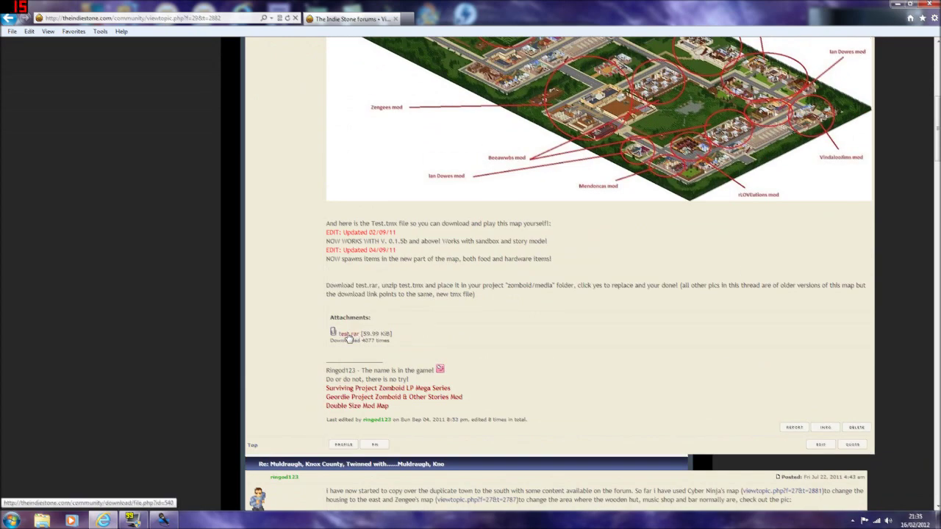
Check that D:\project zomboid\1.5d\media now holds the 2,821 KB test.tmx, then close Explorer.
click(896, 4)
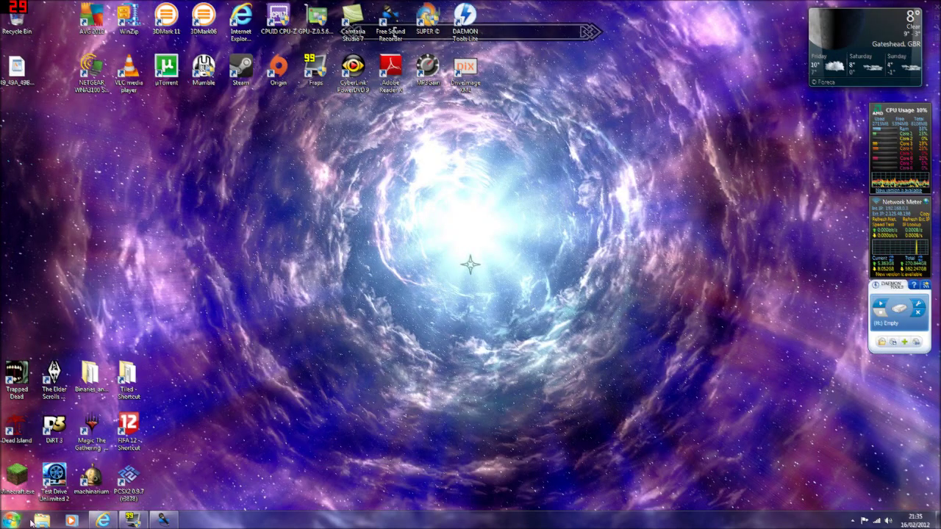
click(42, 520)
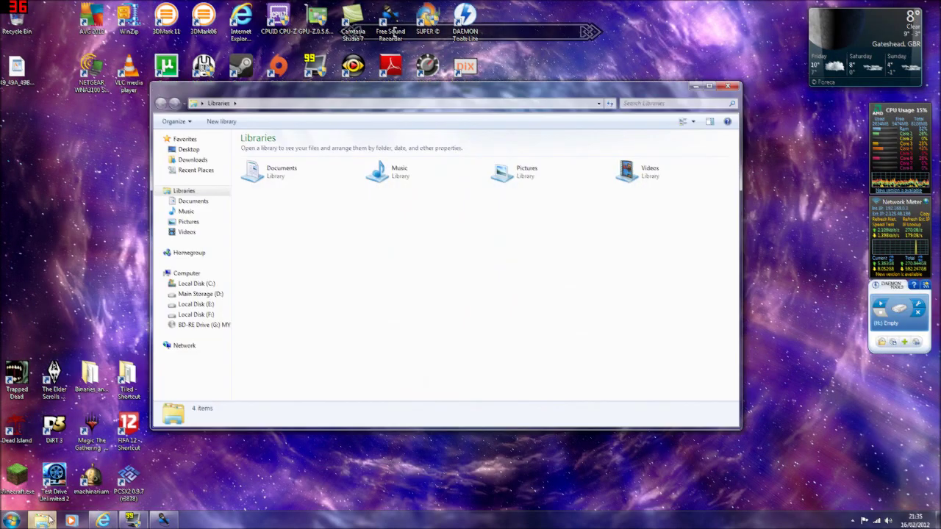
click(212, 294)
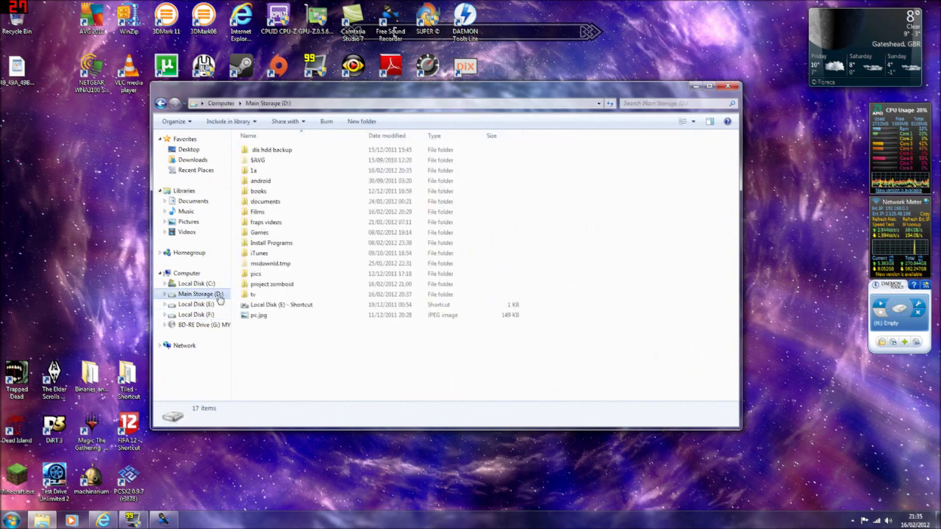
double_click(294, 285)
double_click(269, 176)
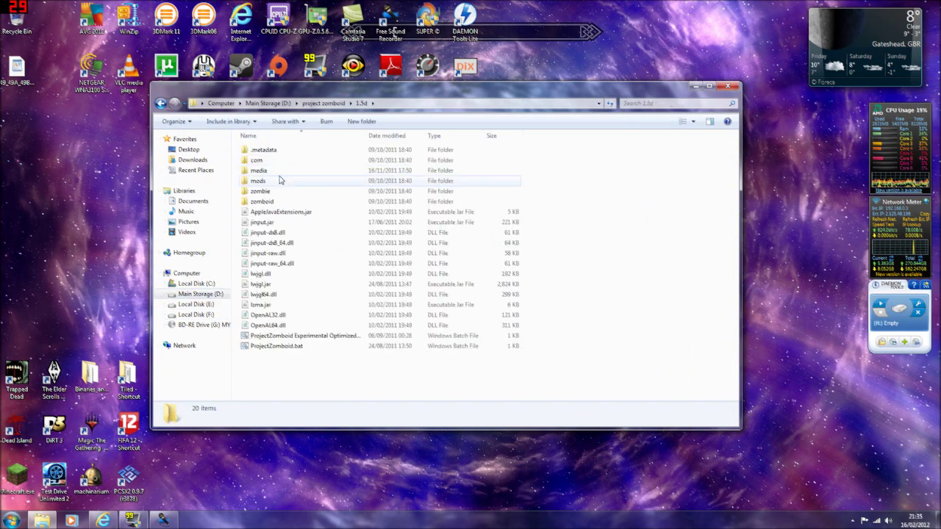
double_click(280, 172)
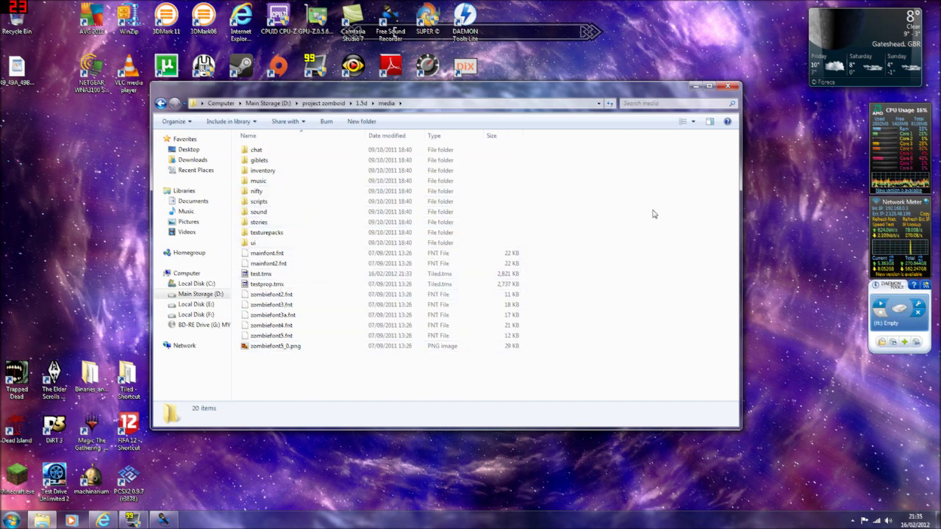
click(725, 86)
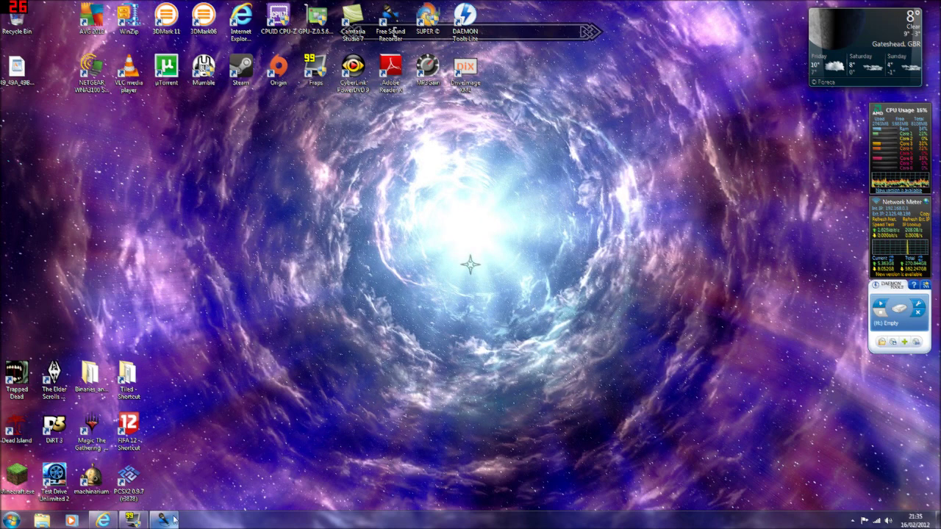
Restore the Free Sound Recorder 9.4.7 window from the taskbar.
mouse_move(174, 520)
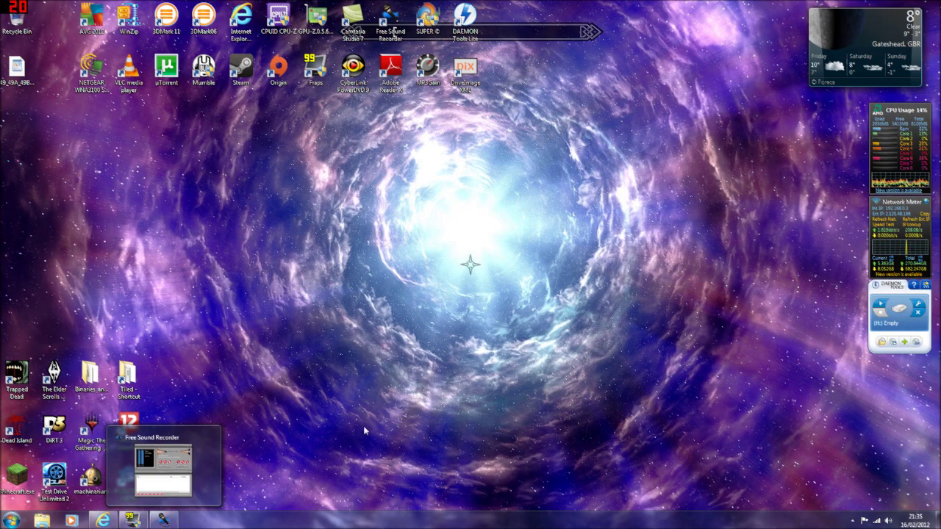
click(163, 520)
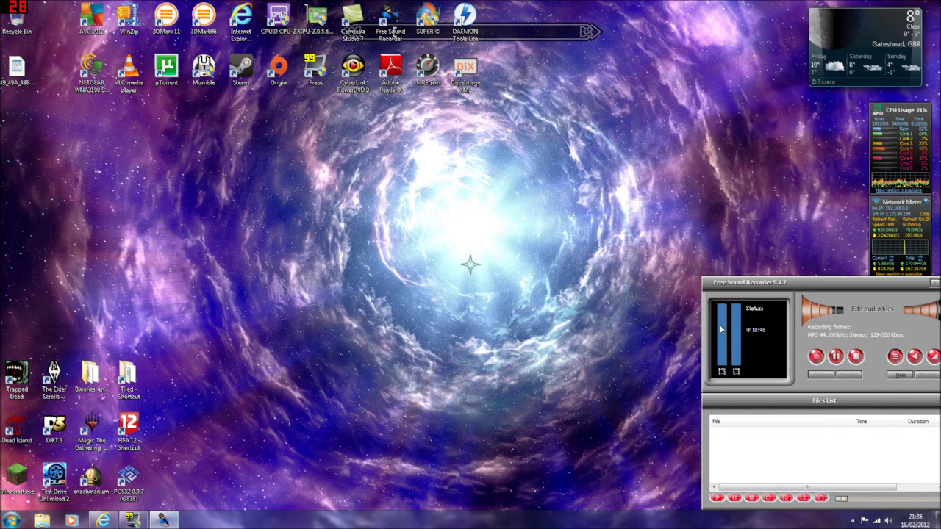